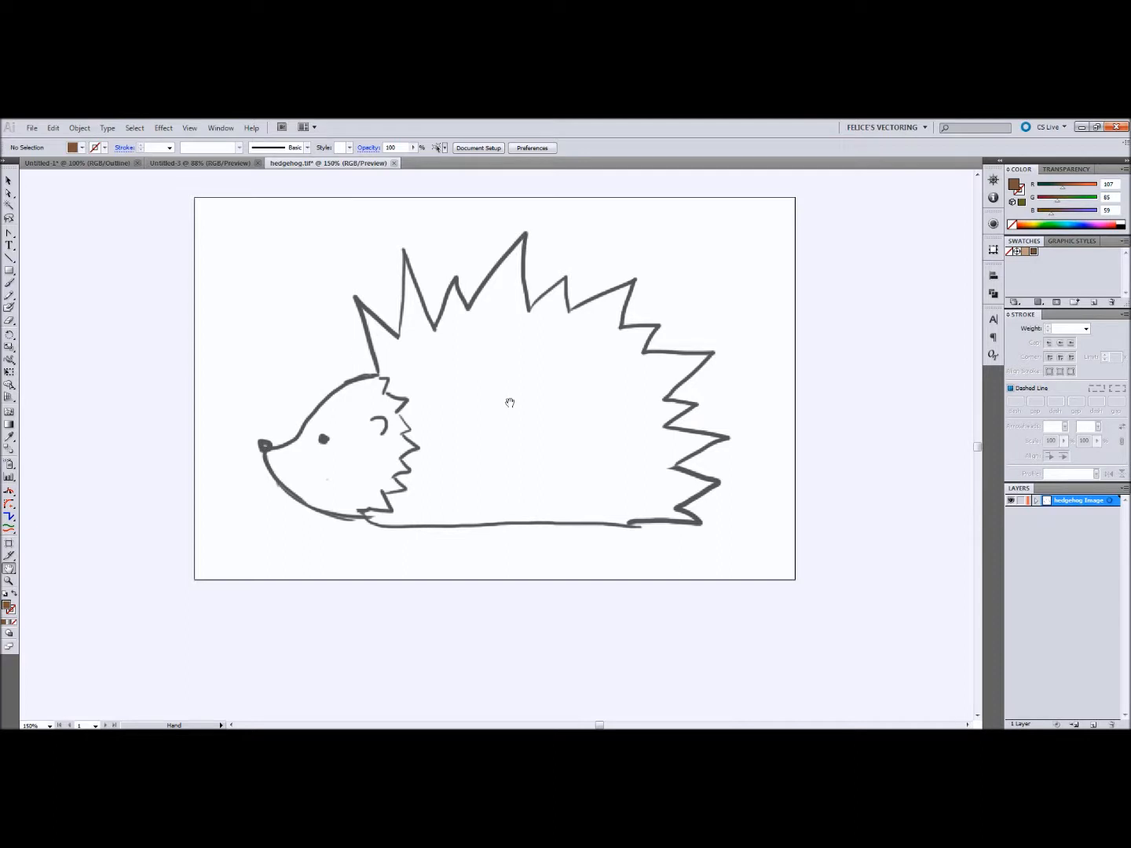
Step: Convert the hedgehog Image layer into a template layer and toggle its visibility to check it
mouse_move(646, 371)
left_mouse_down()
mouse_move(640, 384)
mouse_move(605, 371)
mouse_move(579, 394)
mouse_move(599, 381)
mouse_move(592, 390)
left_mouse_up()
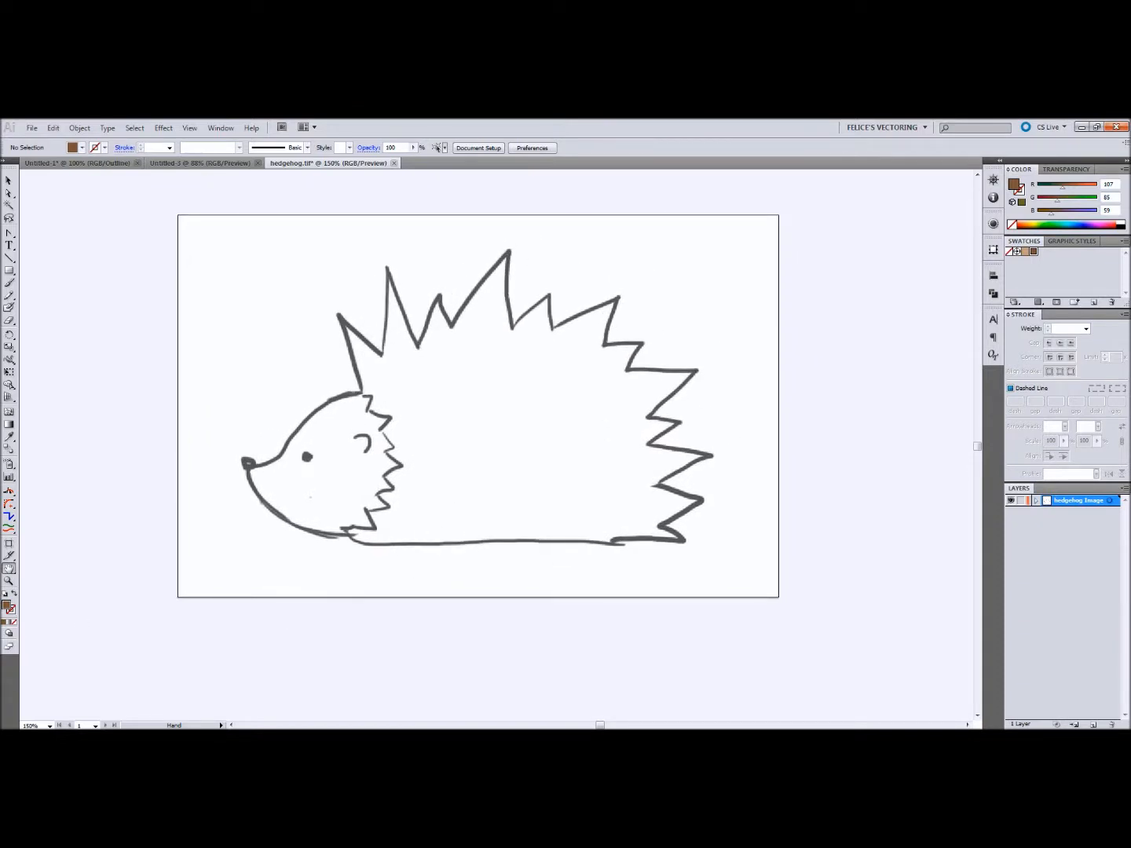
left_click(1125, 488)
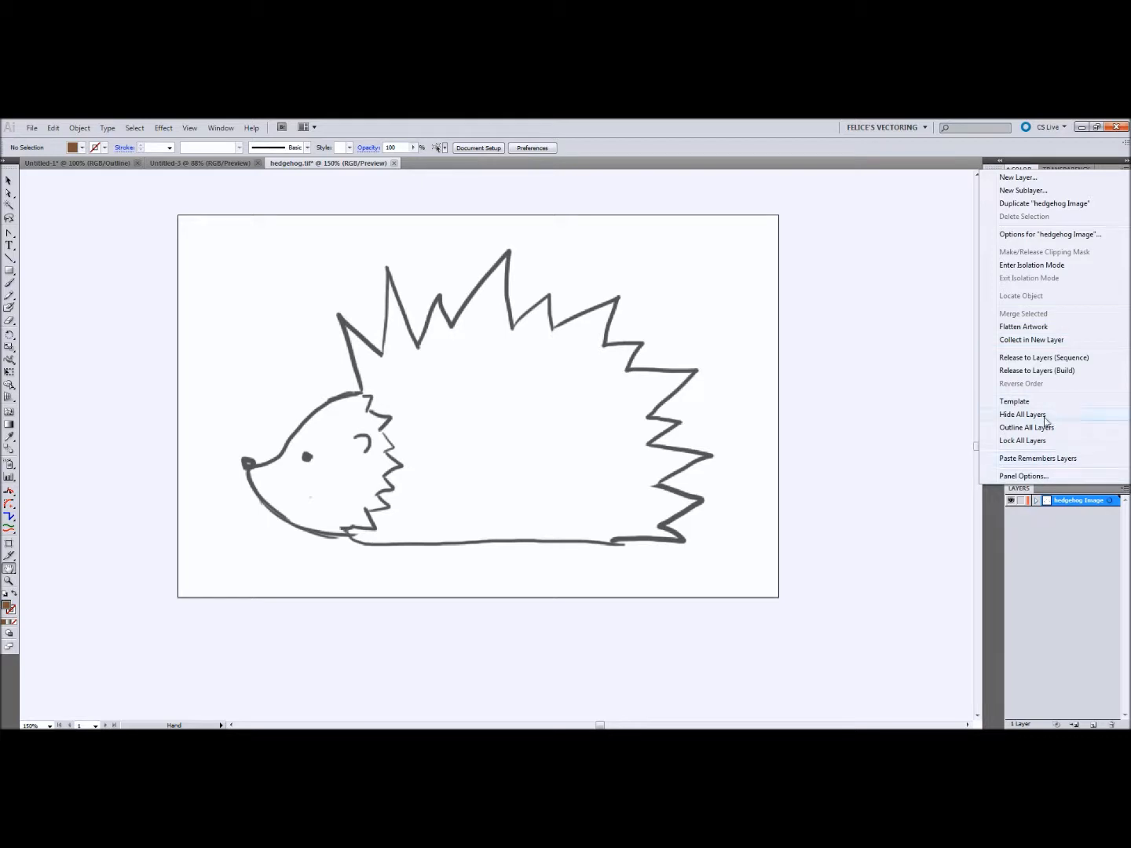
left_click(1025, 405)
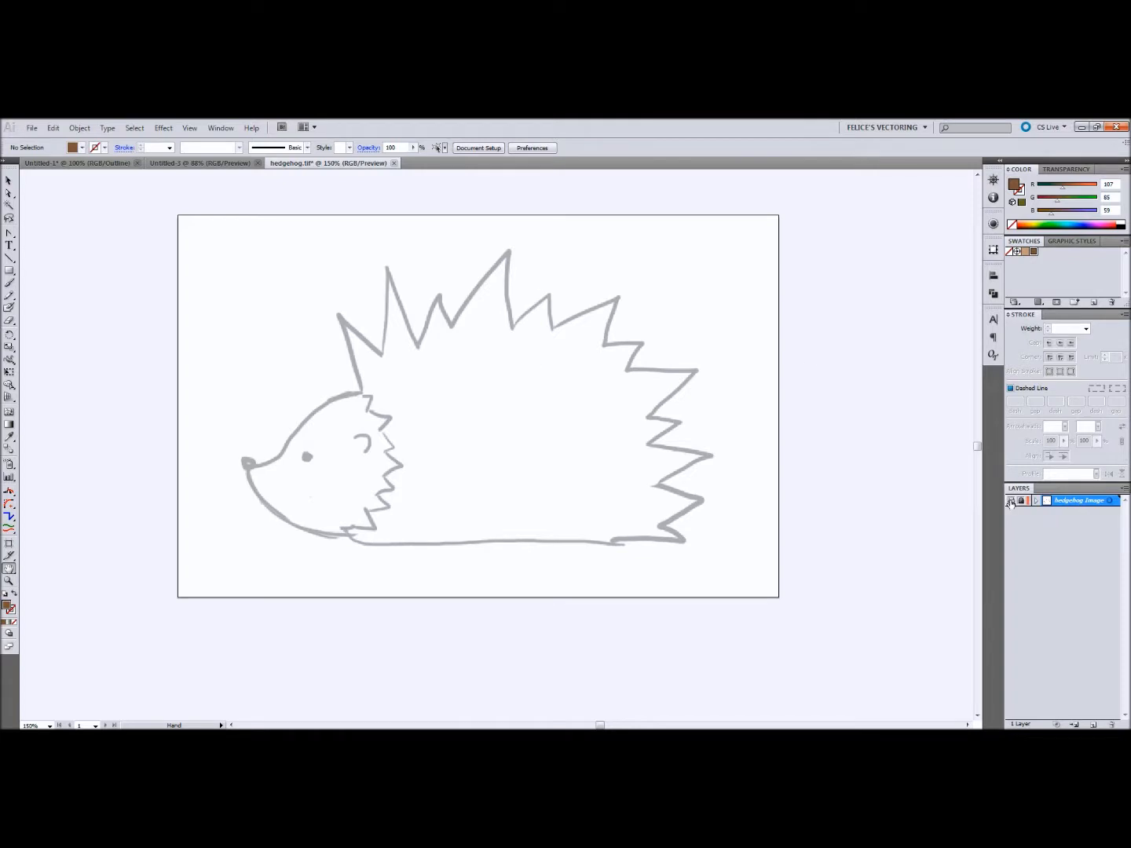
left_click(1011, 501)
left_click(1011, 501)
Step: Add a new layer named Art above the template and set its layer color to black
key("ctrl+plus")
key("ctrl+plus")
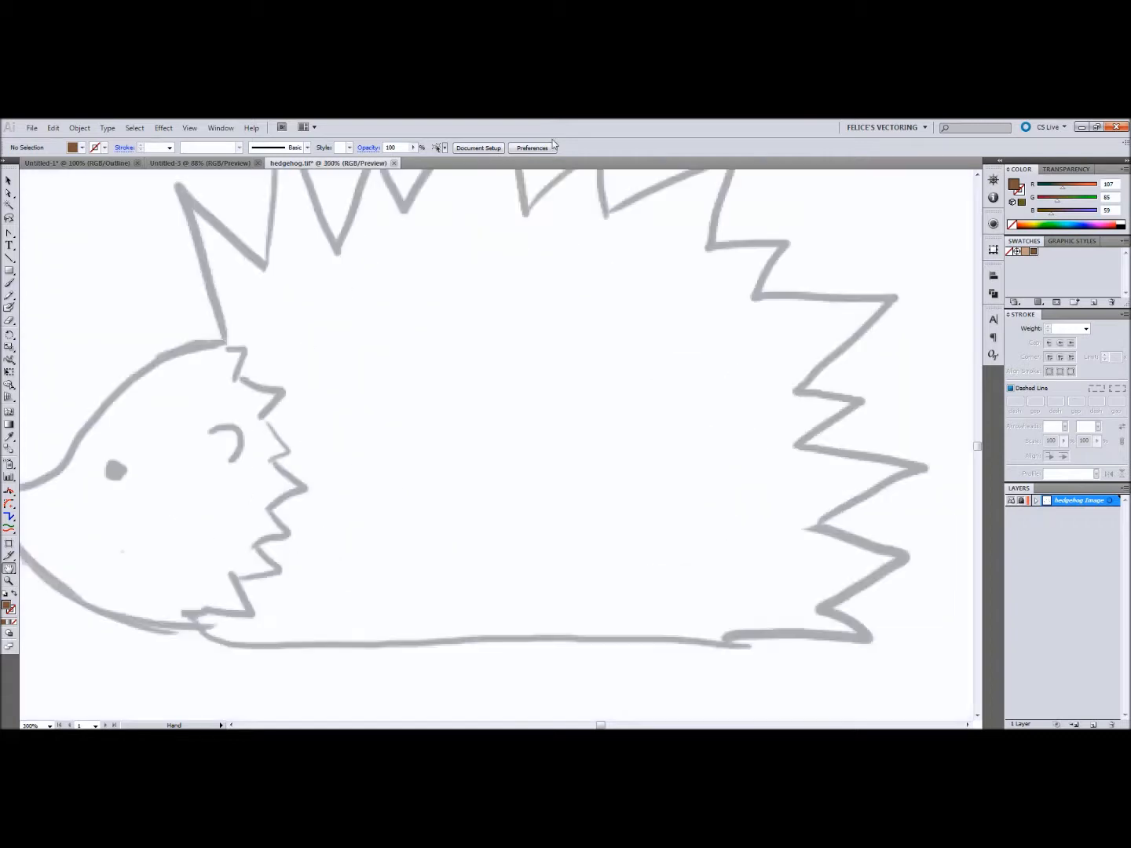
key("ctrl+plus")
left_click_drag(454, 439, 767, 353)
left_click(1094, 724)
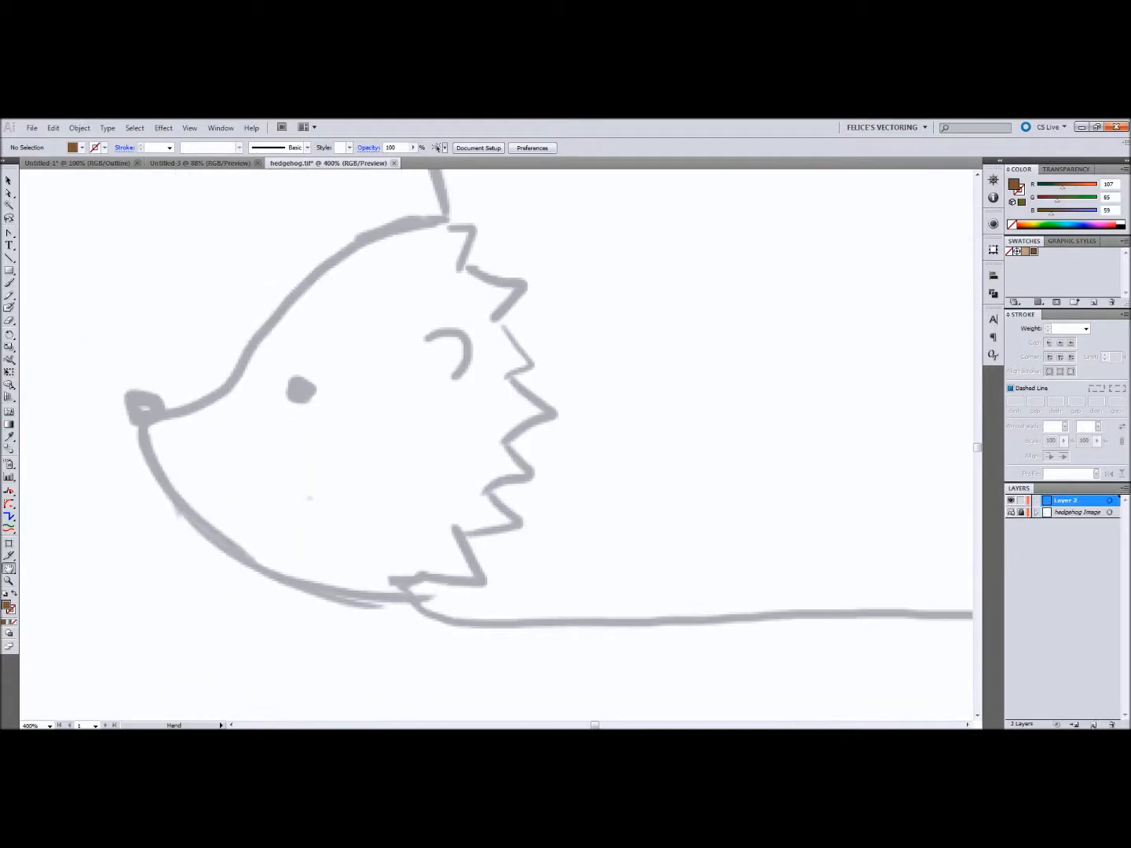
double_click(1065, 503)
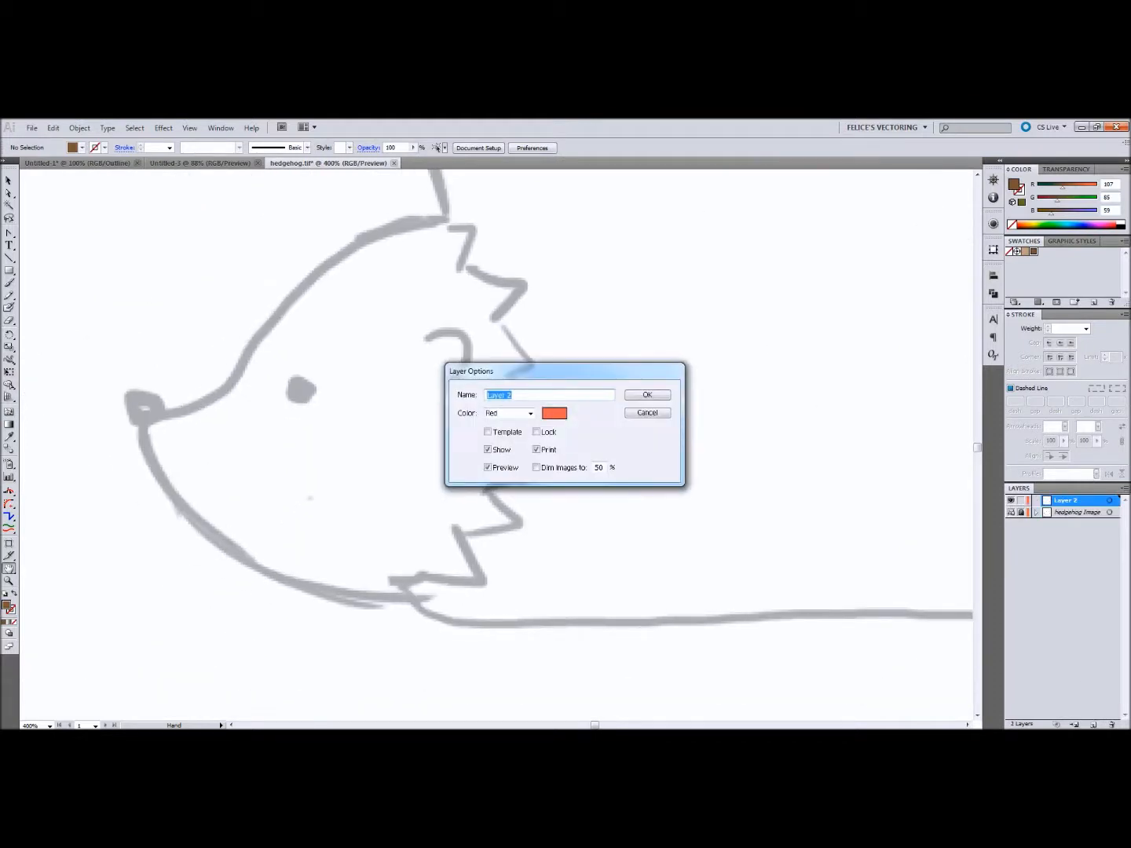
type("A")
left_click(530, 414)
key("Down")
key("Down")
key("Down")
key("Down")
key("Down")
key("Down")
key("Down")
key("Return")
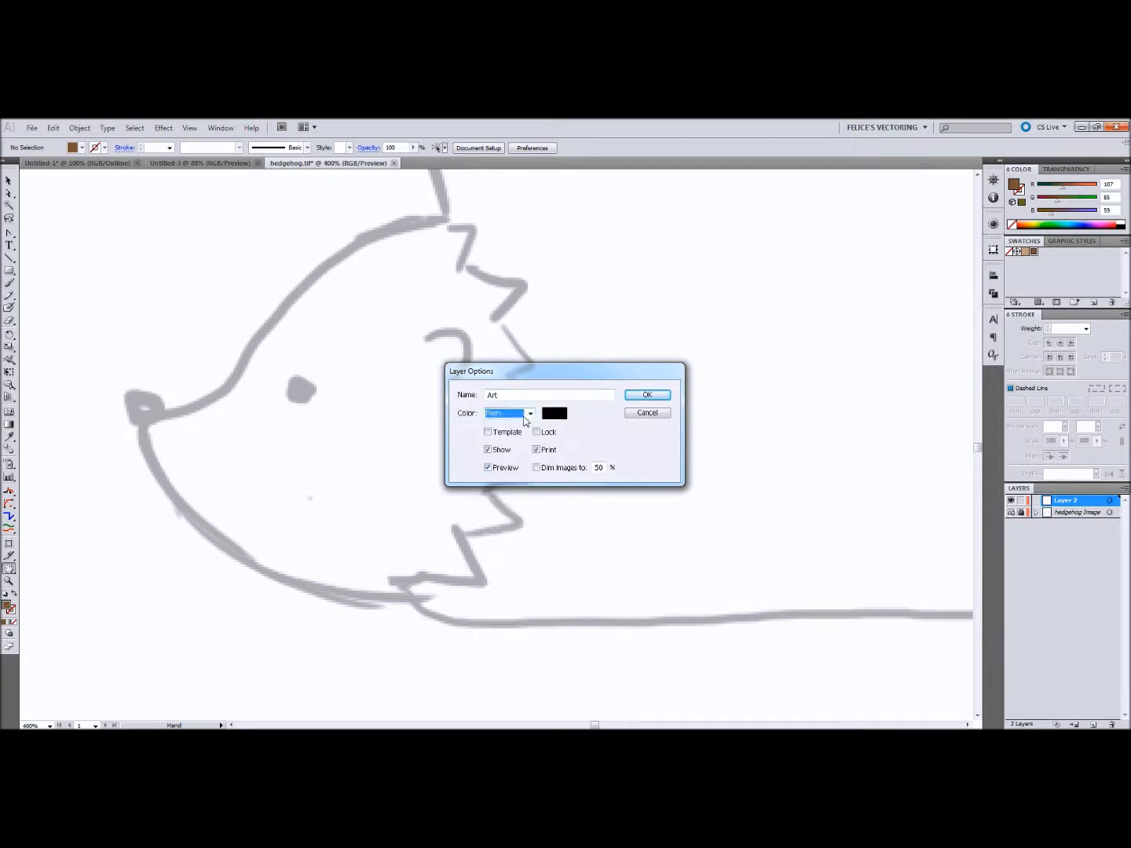
left_click(646, 395)
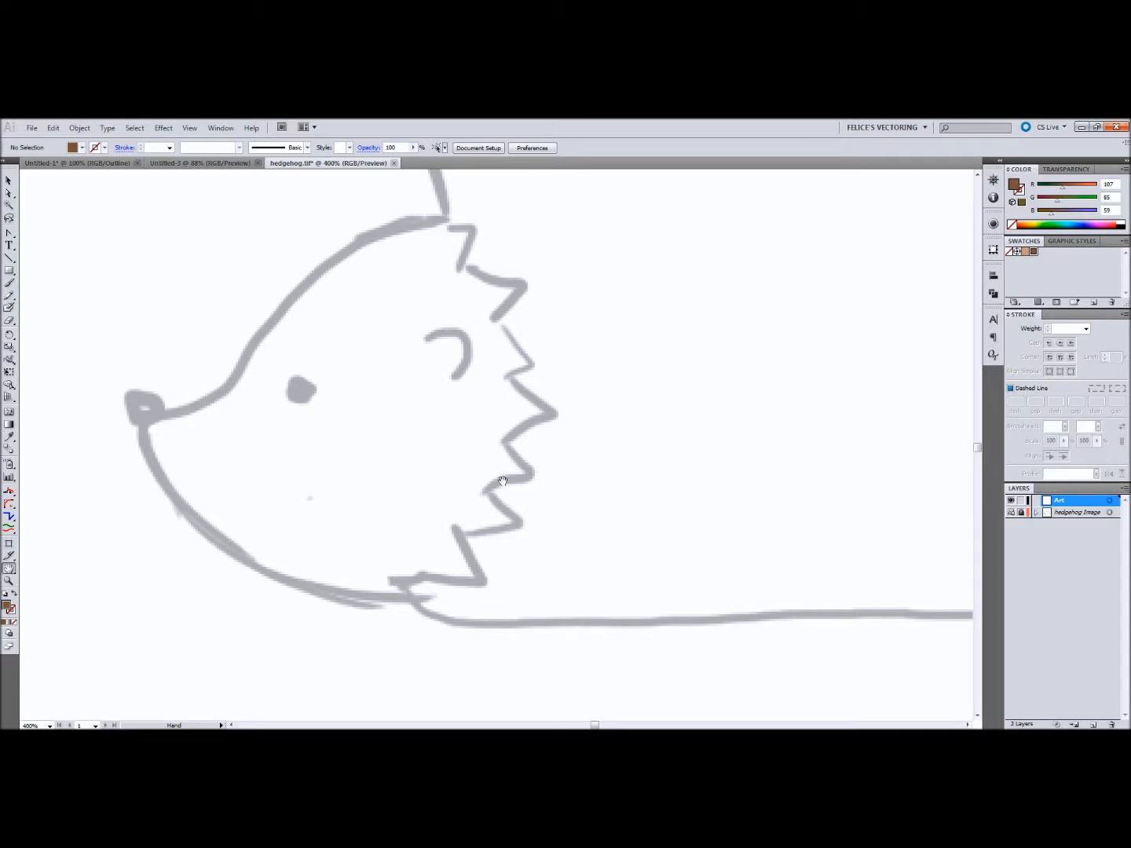
Step: Trace the hedgehog's head with the Pen tool in outline view, from the forehead past the nose to the end of the chin
key("p")
left_click(448, 226)
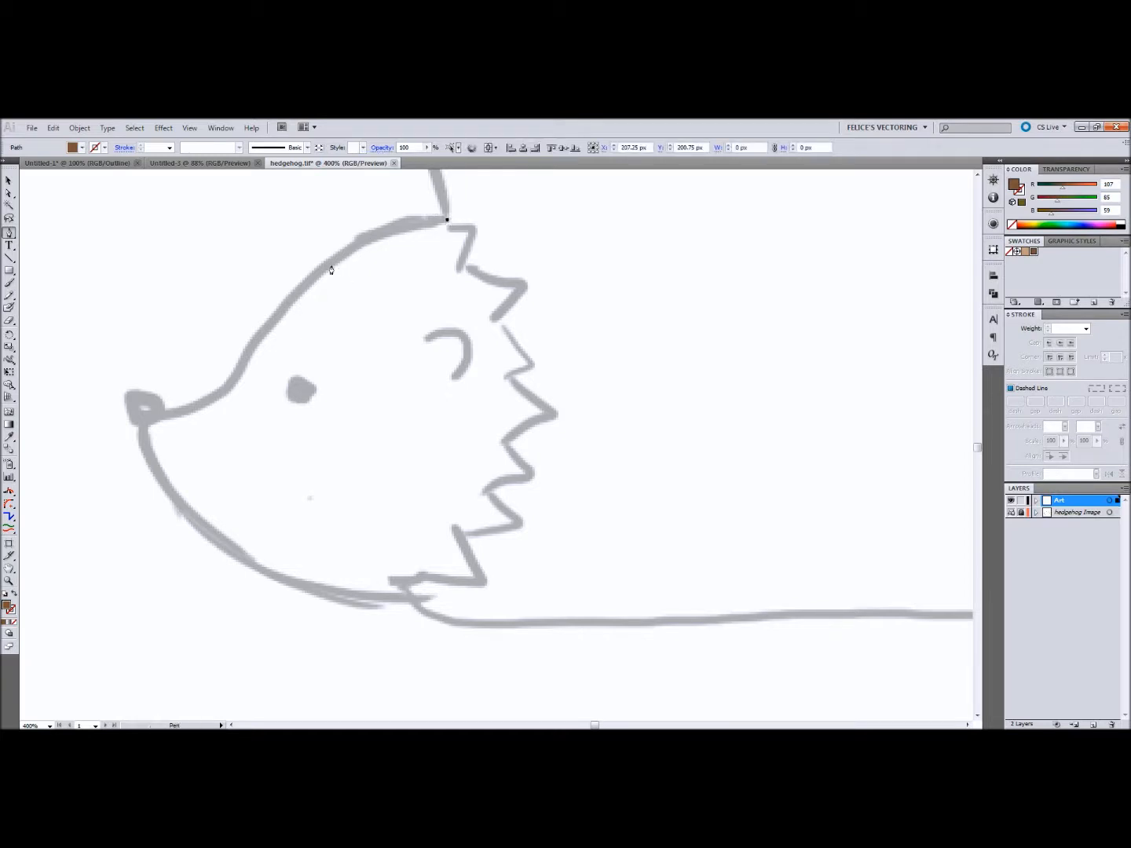
left_click_drag(314, 275, 266, 328)
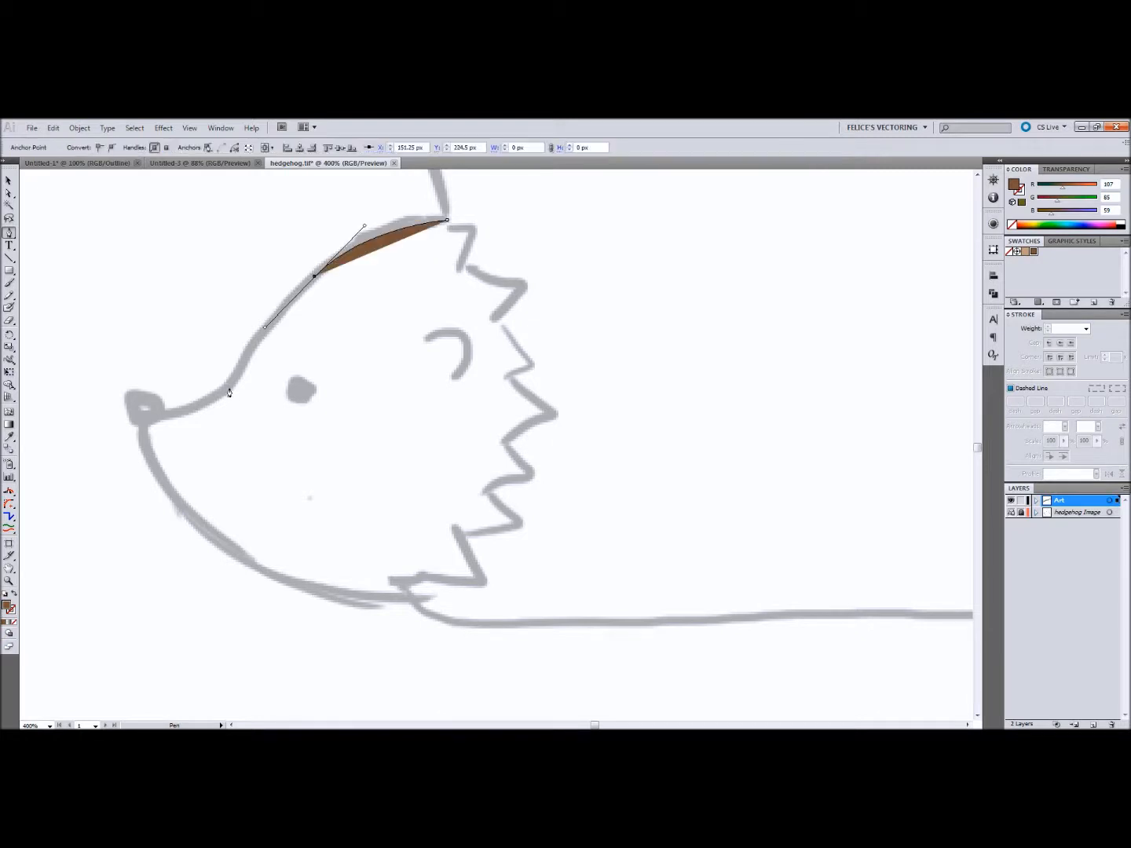
left_click_drag(229, 387, 202, 407)
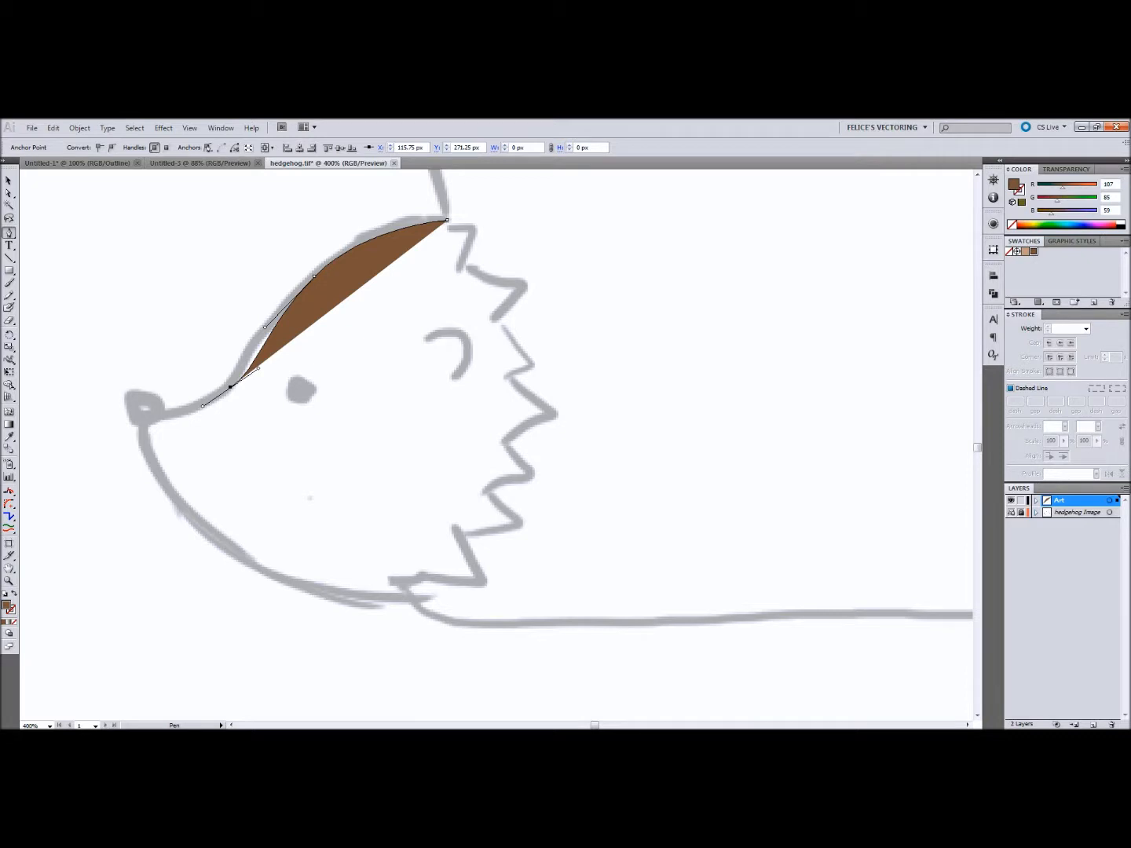
key("ctrl+y")
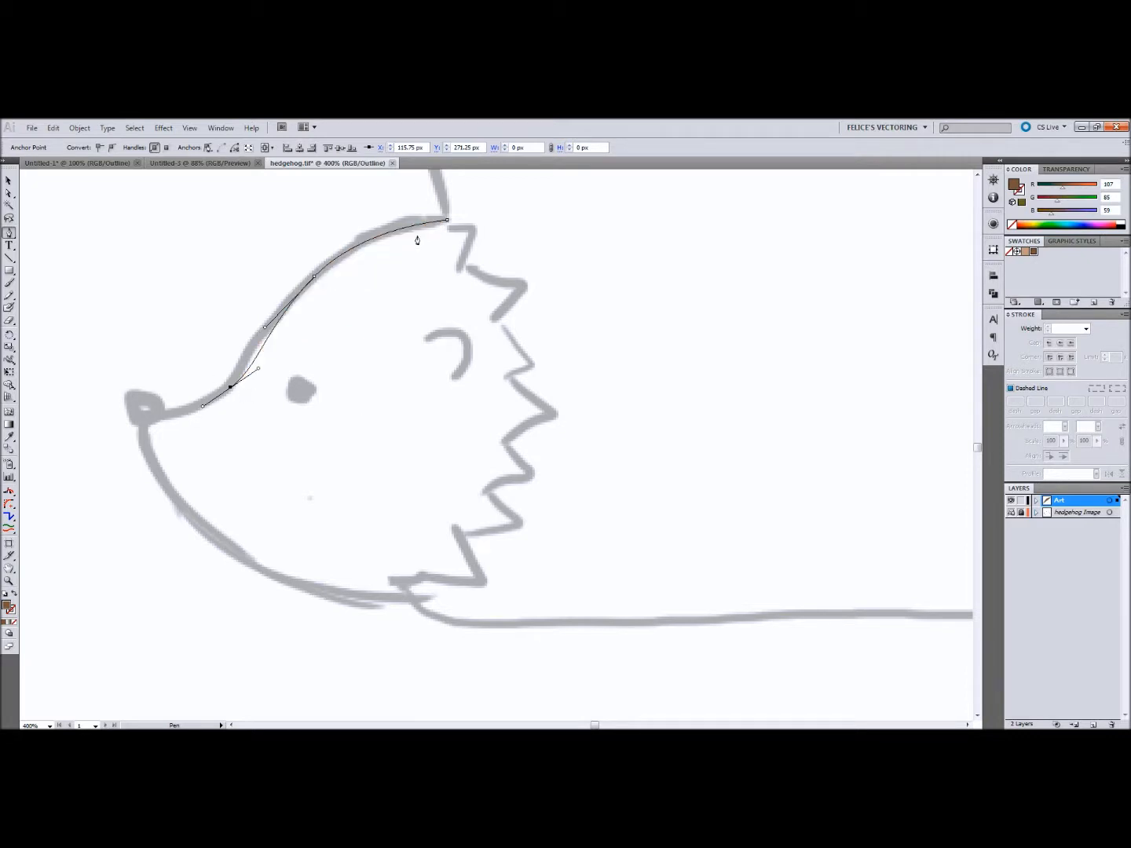
left_click(145, 417)
left_click_drag(241, 559, 311, 588)
left_click(424, 600)
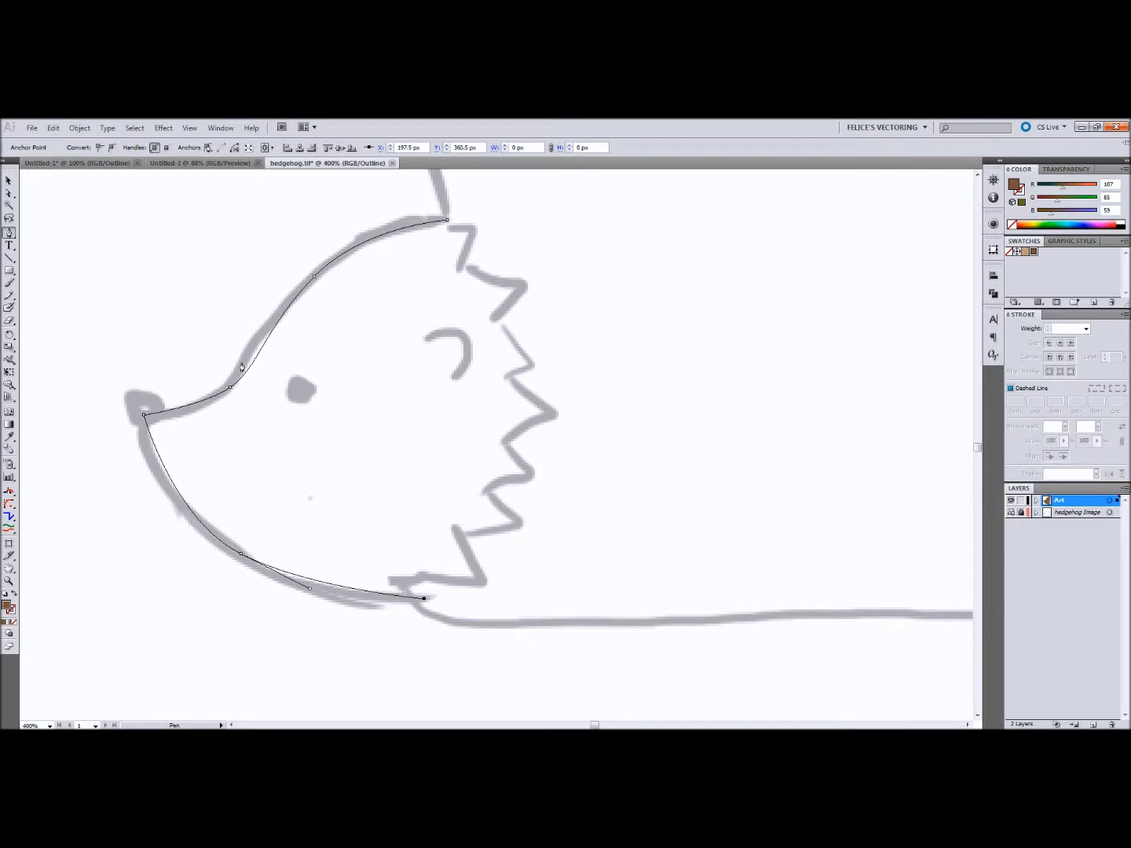
Step: Adjust the anchor points and handles on the forehead, snout and chin so the path follows the sketch
left_click(12, 194)
left_click(313, 275)
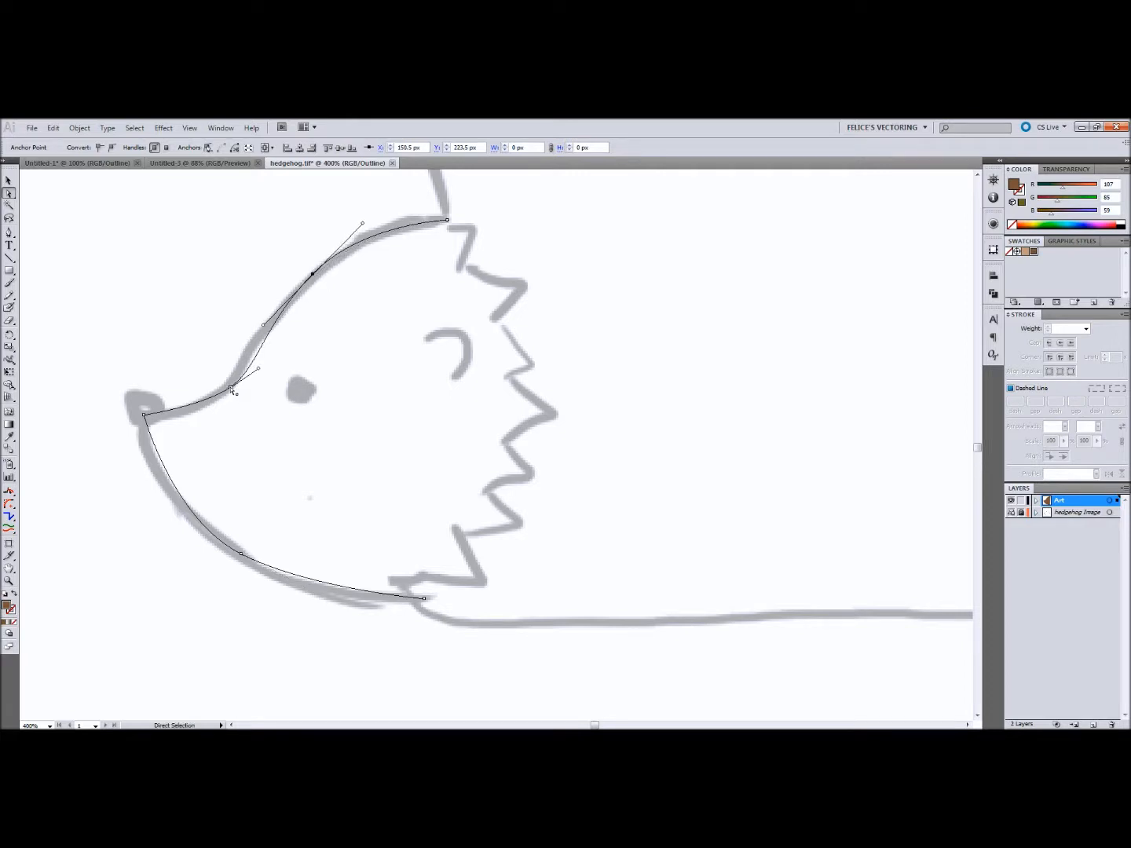
left_click_drag(230, 386, 256, 348)
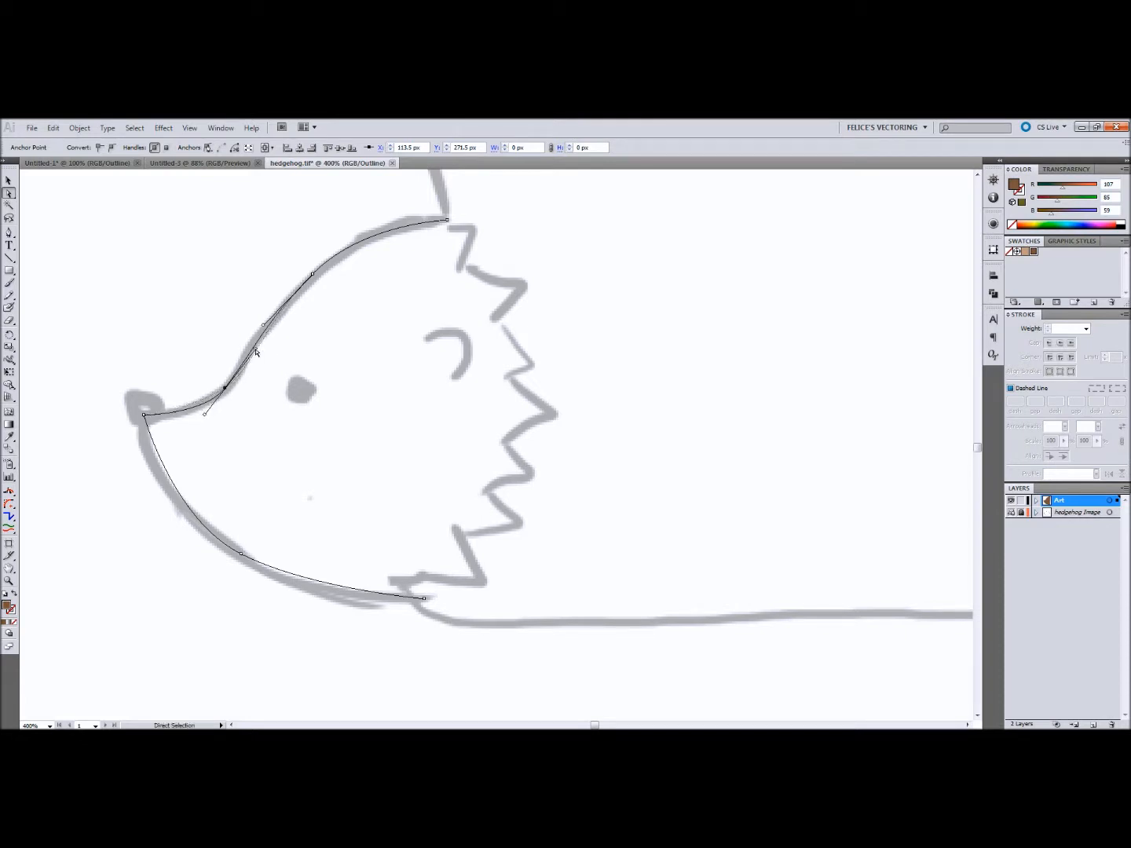
left_click_drag(238, 555, 241, 562)
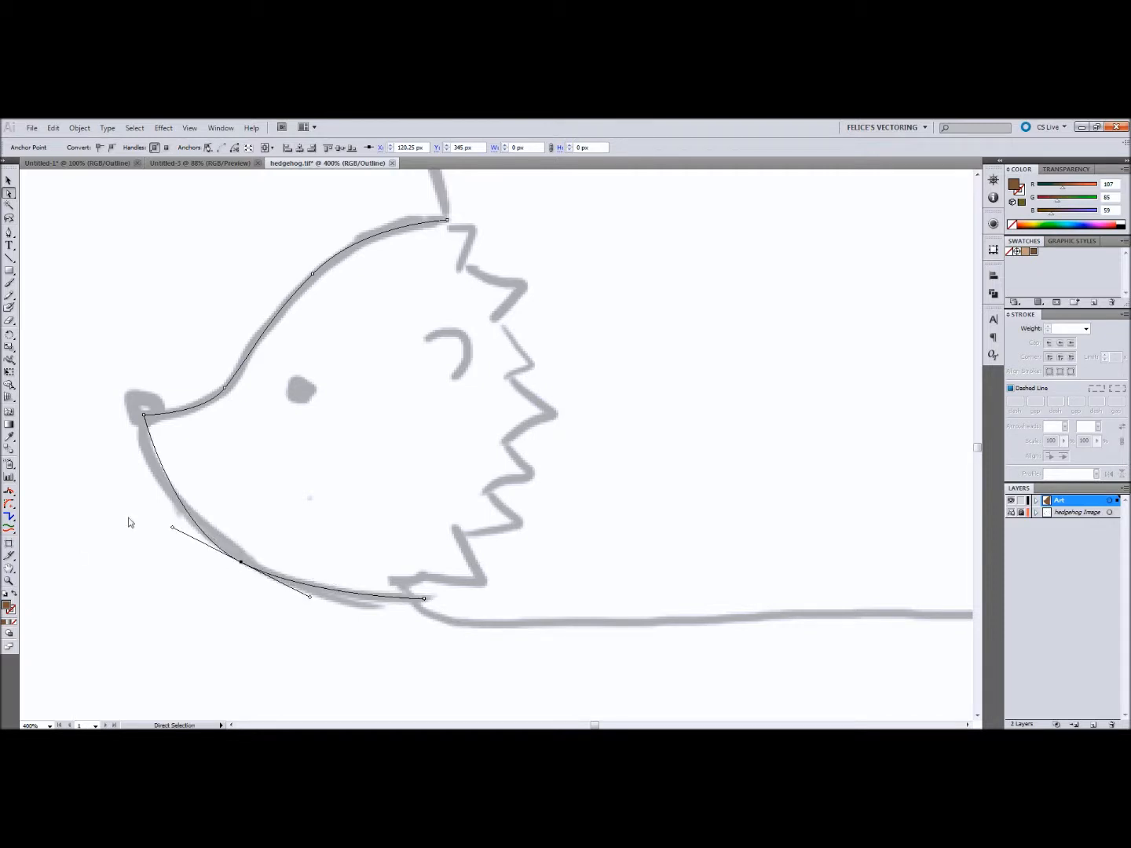
left_click_drag(242, 562, 248, 562)
left_click_drag(312, 598, 329, 608)
left_click(314, 277)
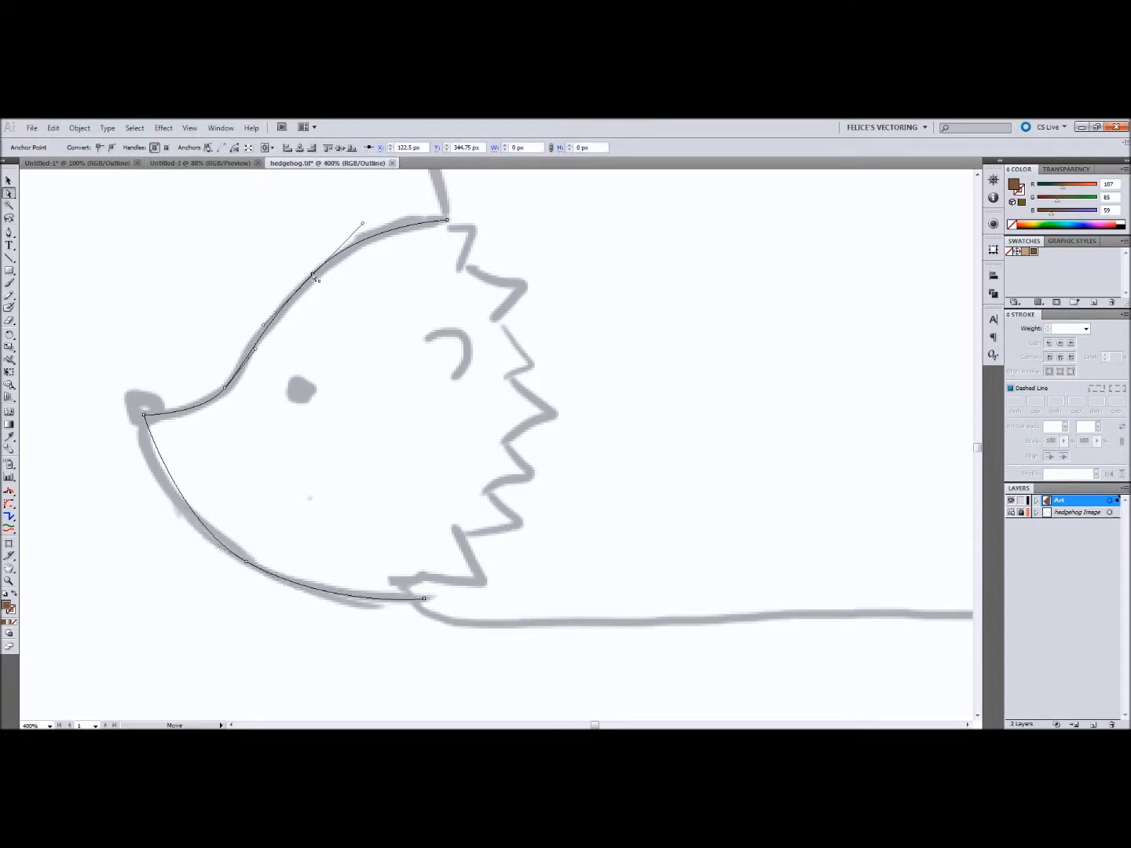
left_click(226, 390)
left_click_drag(205, 414, 198, 422)
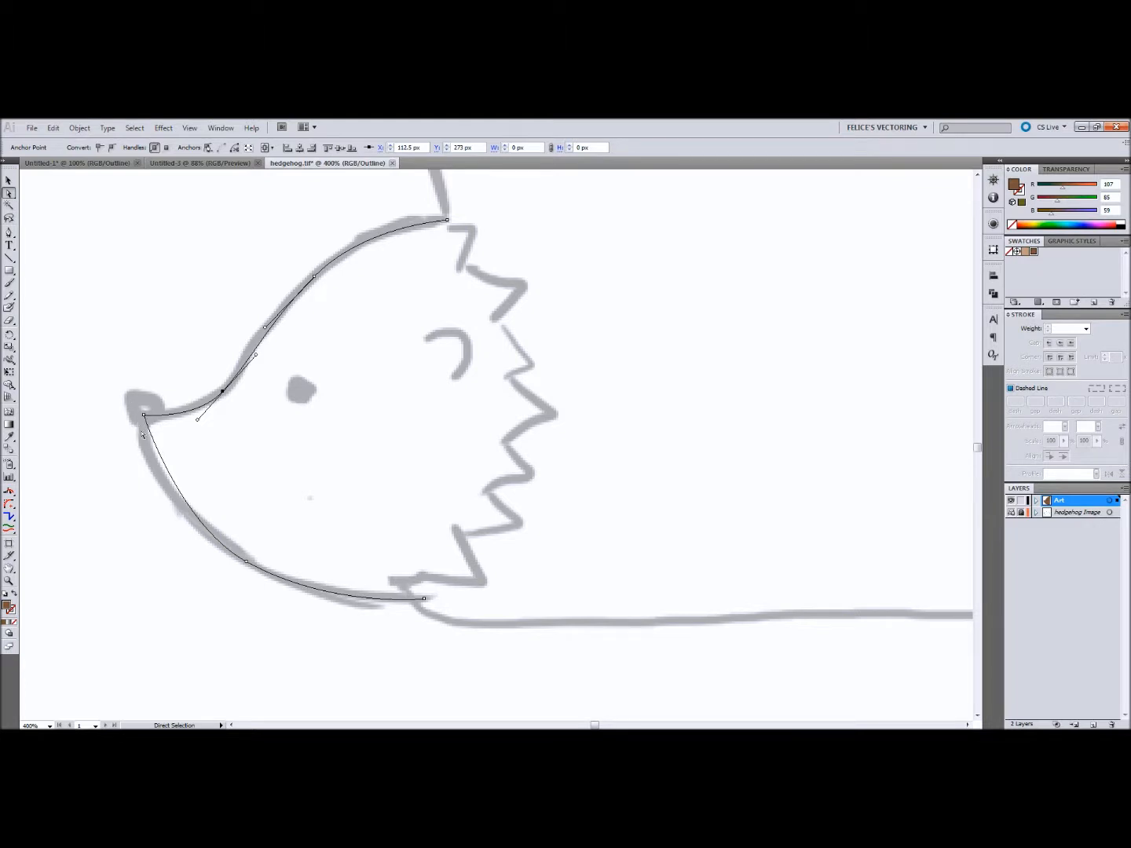
Step: Convert the nose-tip corner to a smooth anchor and shorten its upper handle so both sides follow the sketch
key("shift+v")
key("shift+c")
left_click_drag(144, 417, 131, 437)
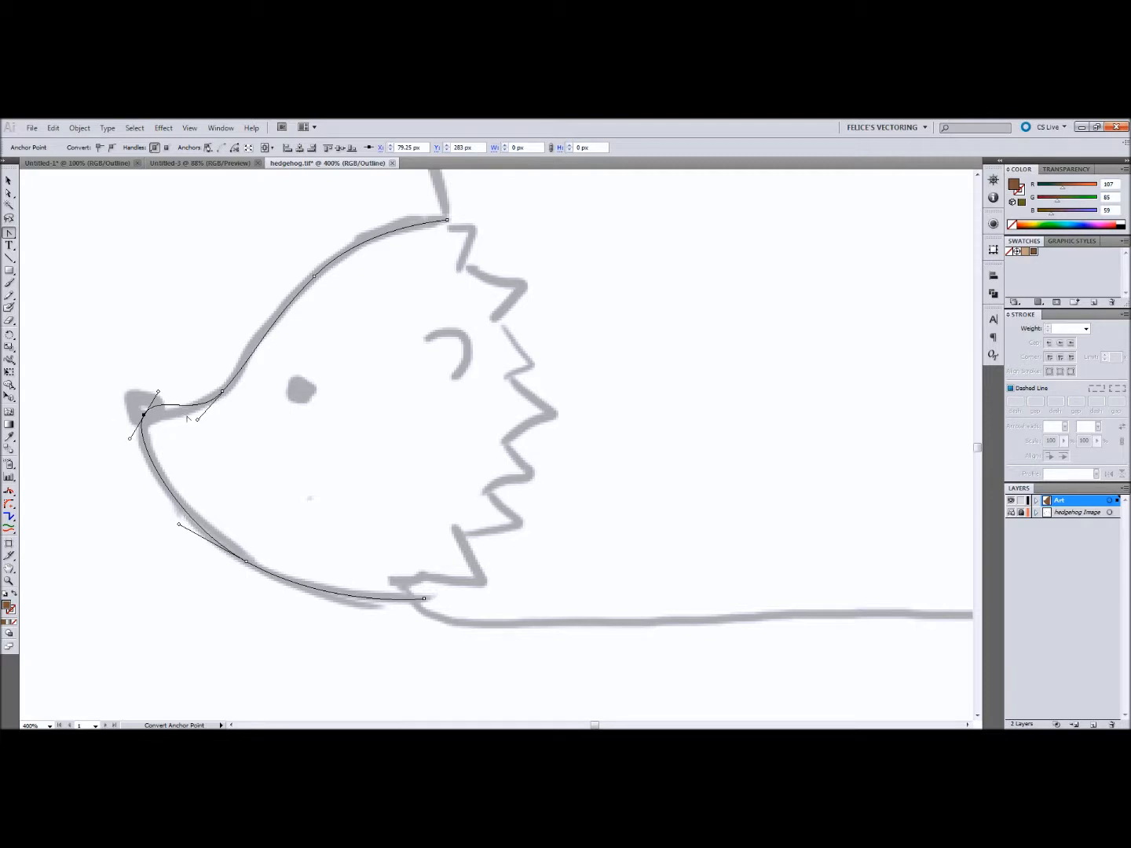
key("a")
left_click_drag(159, 393, 145, 418)
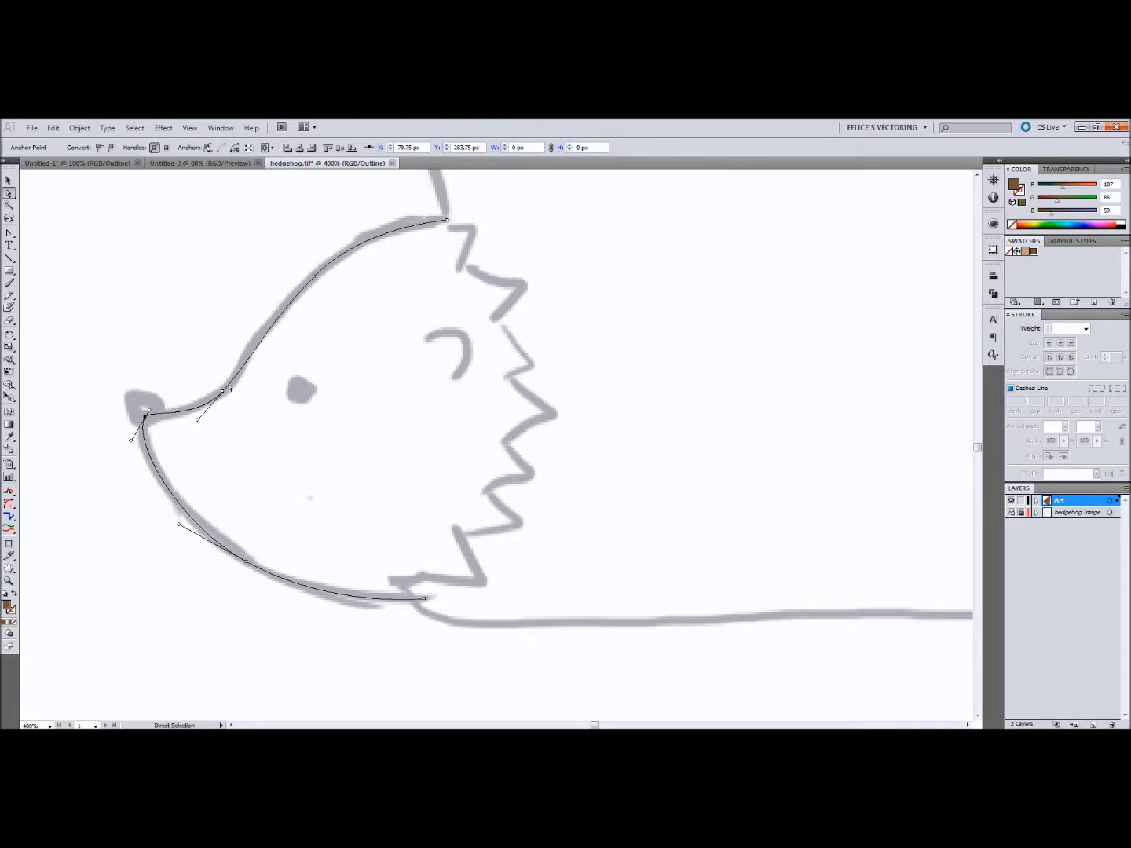
Step: Refine the snout and forehead anchors and their handles to fit the upper head curve to the sketch
left_click_drag(224, 391, 231, 385)
left_click_drag(269, 325, 255, 346)
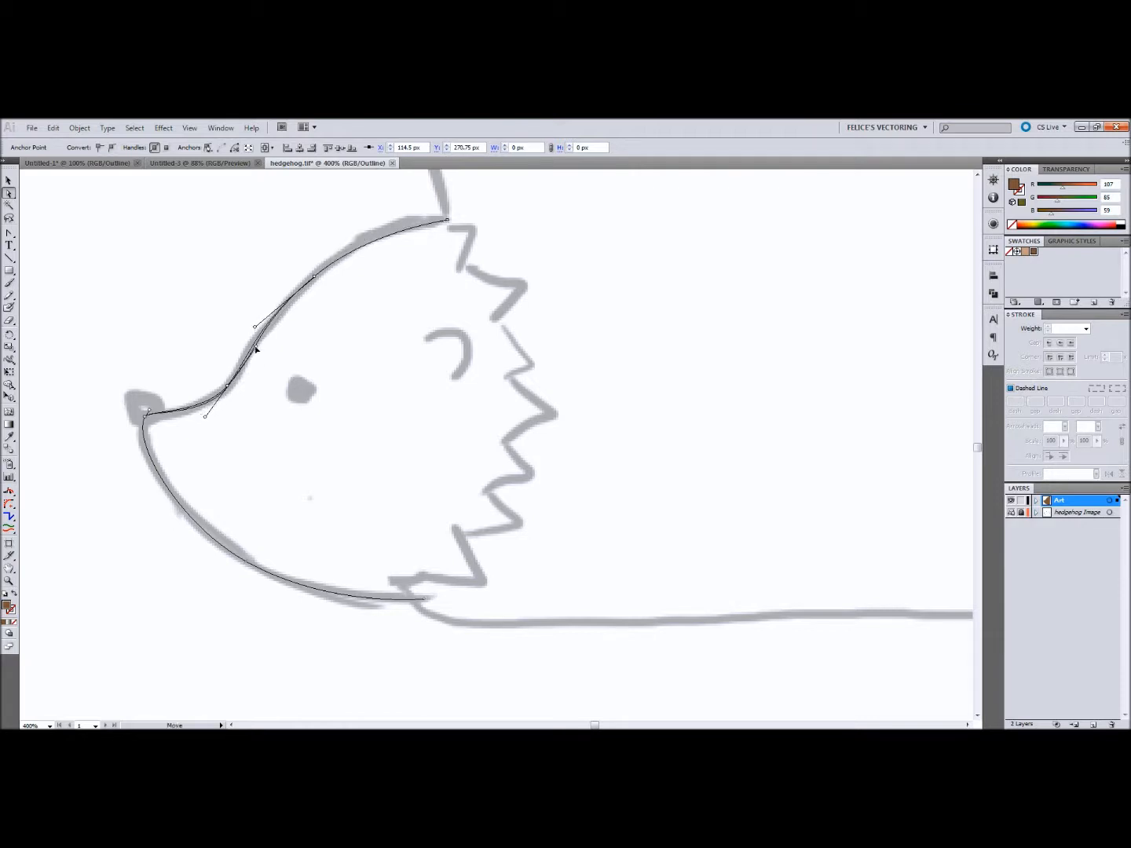
left_click_drag(227, 386, 230, 382)
left_click_drag(315, 278, 327, 266)
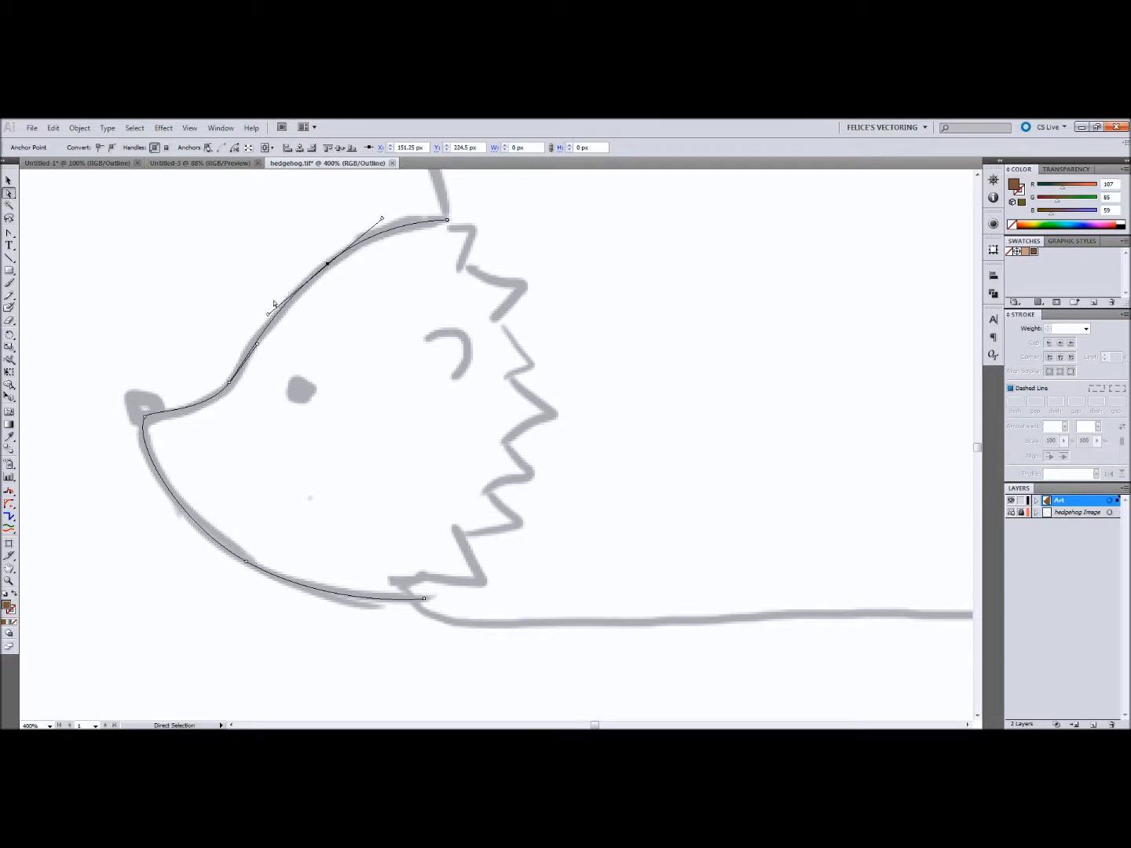
left_click_drag(269, 314, 265, 310)
left_click_drag(228, 383, 230, 385)
left_click_drag(328, 265, 330, 262)
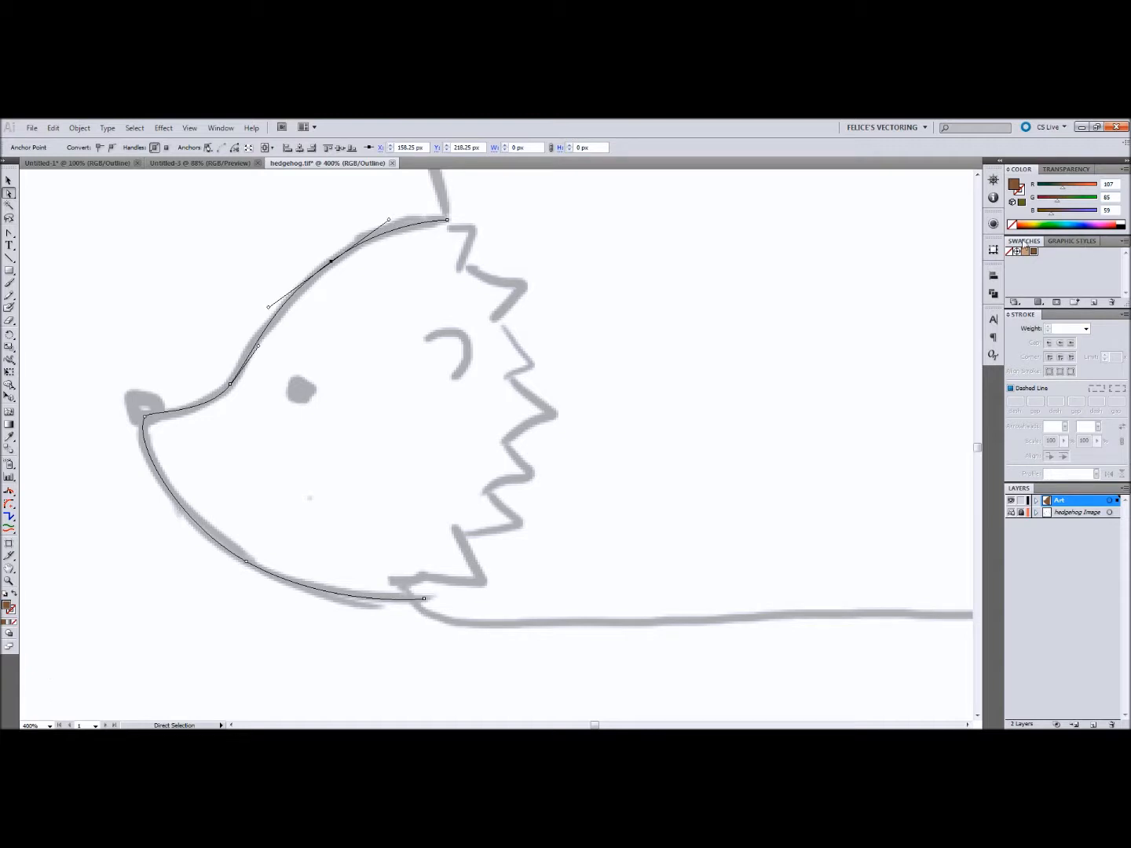
Step: Fill the head shape with the light tan swatch and show it in preview mode
left_click(1027, 252)
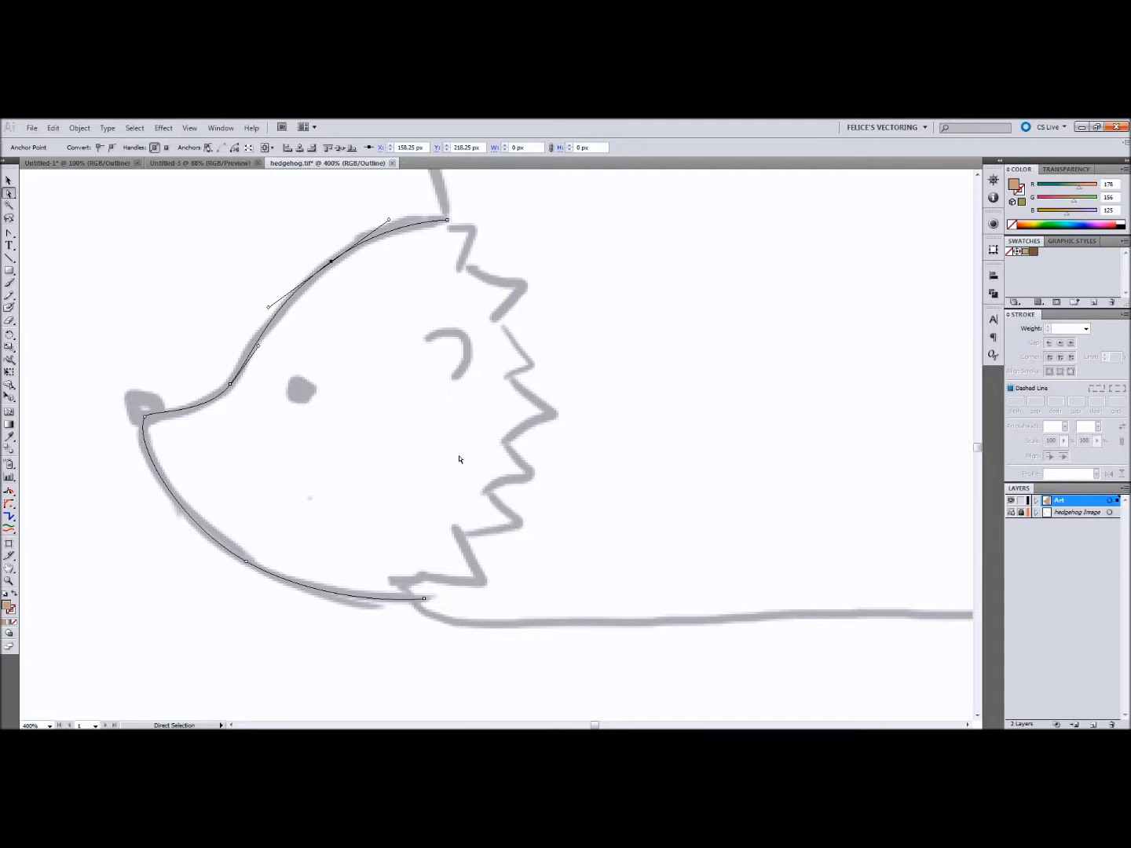
key("ctrl+y")
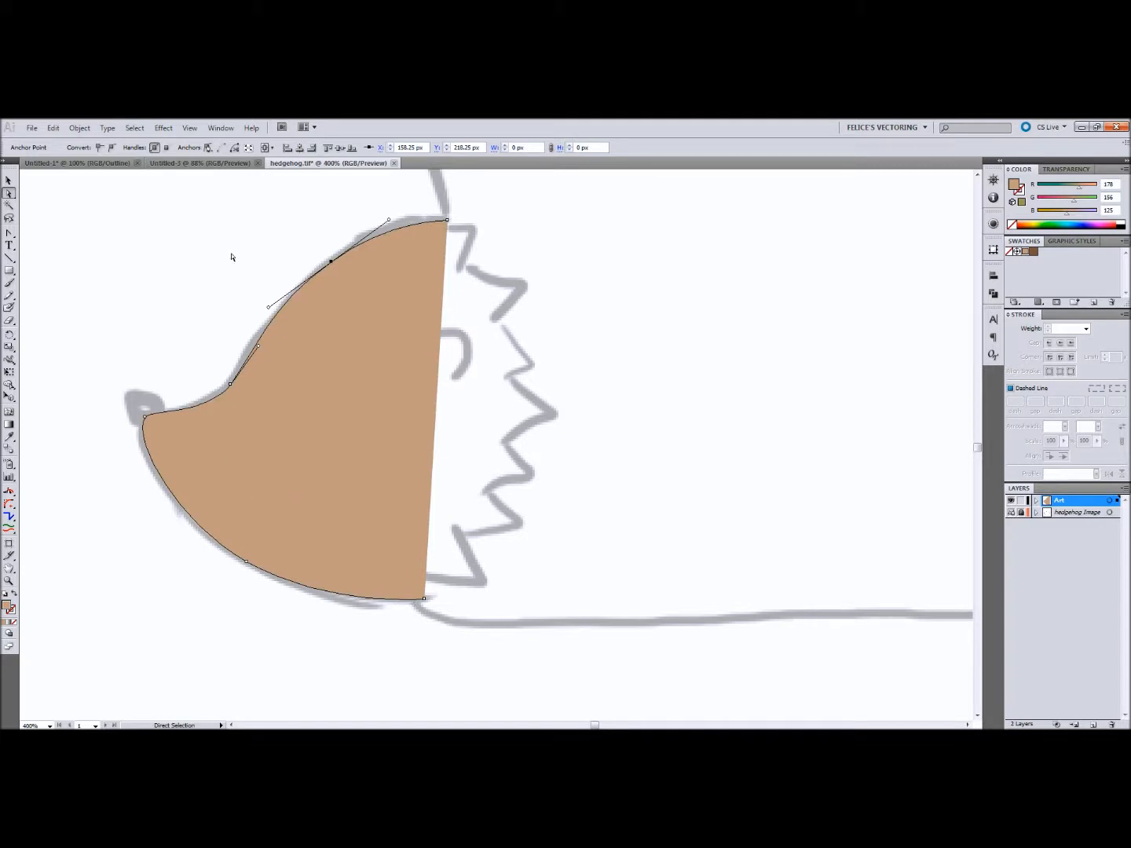
left_click(586, 238)
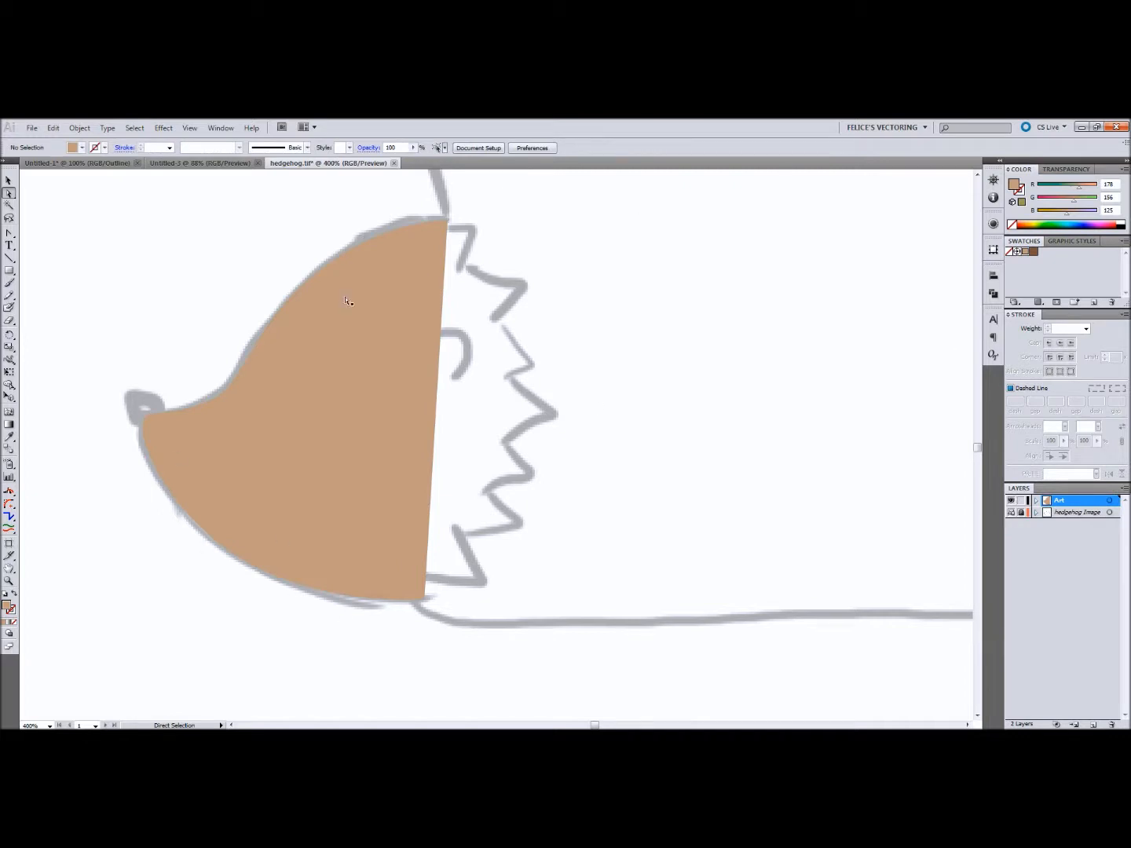
Step: Temporarily hide the sketch template to examine the filled head, and expand the Art layer's contents
left_click(1011, 513)
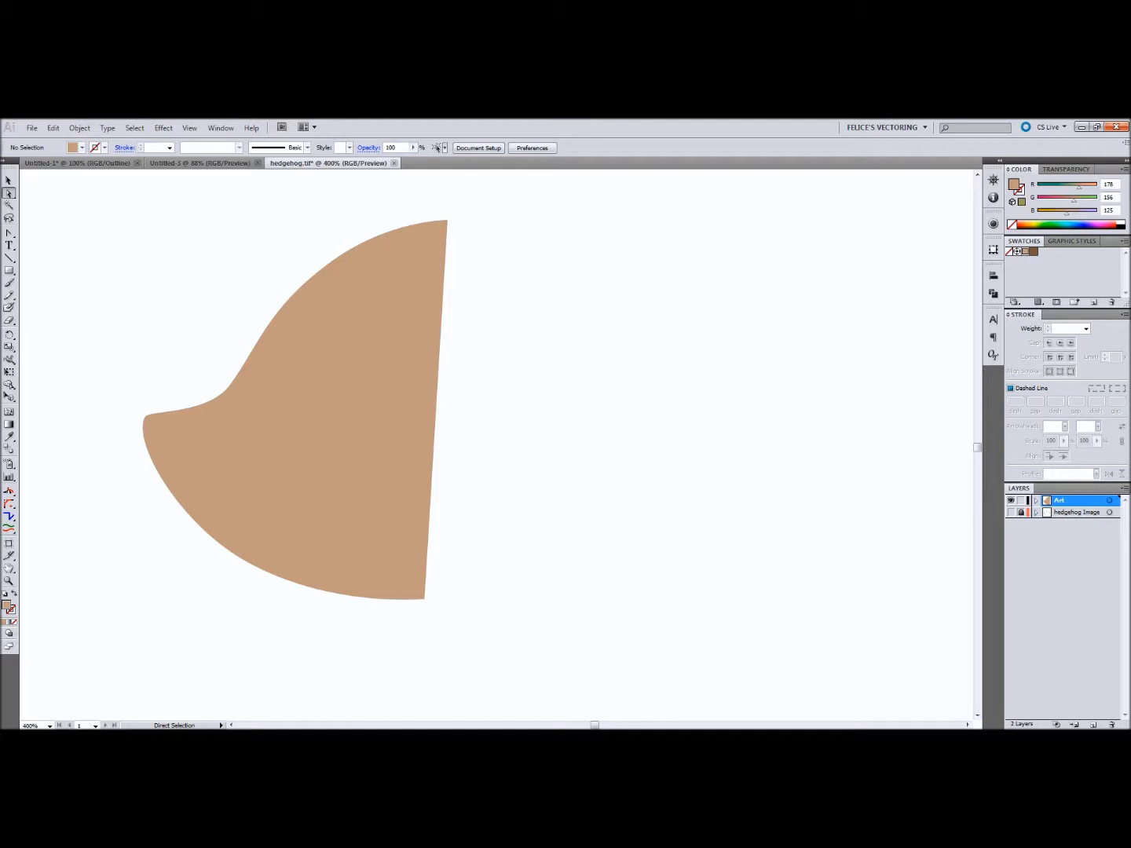
key("v")
left_click(1035, 500)
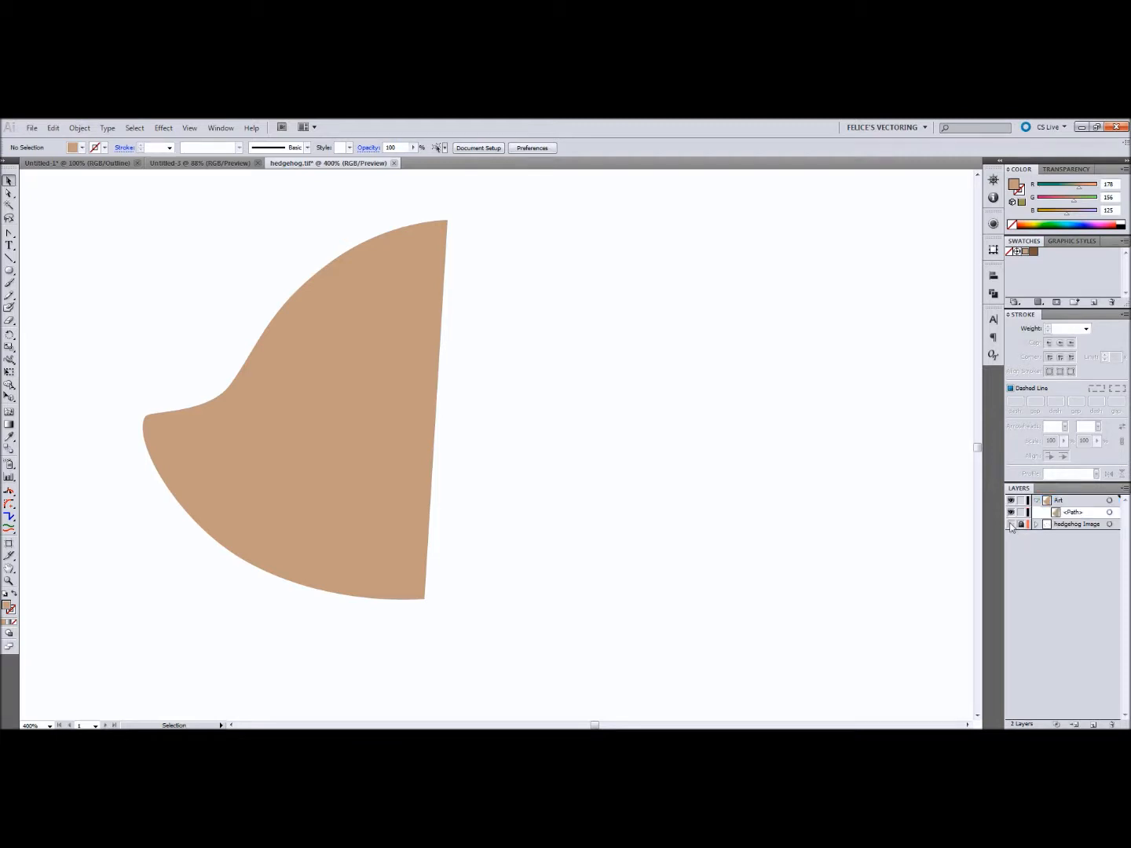
left_click(1012, 524)
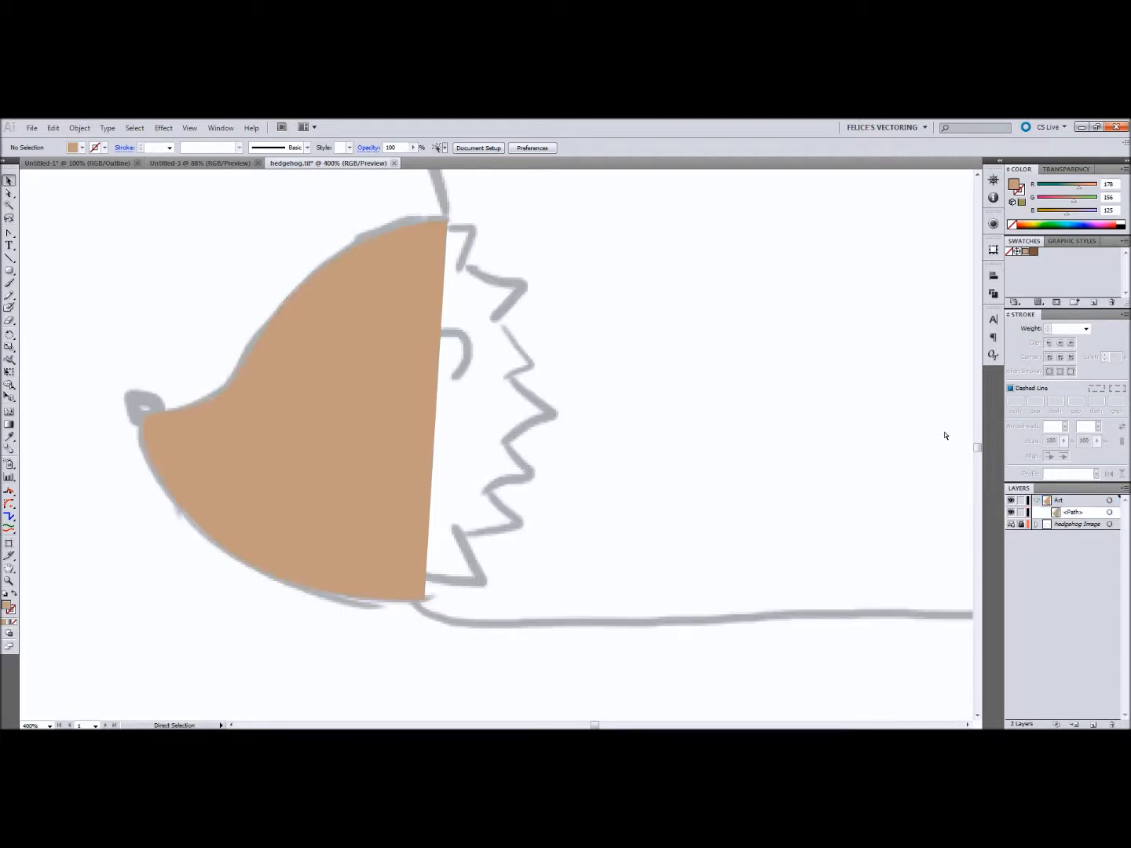
Step: Draw an ellipse of about 15.25 by 15 px in outline view and position it over the sketched nose
key("ctrl+y")
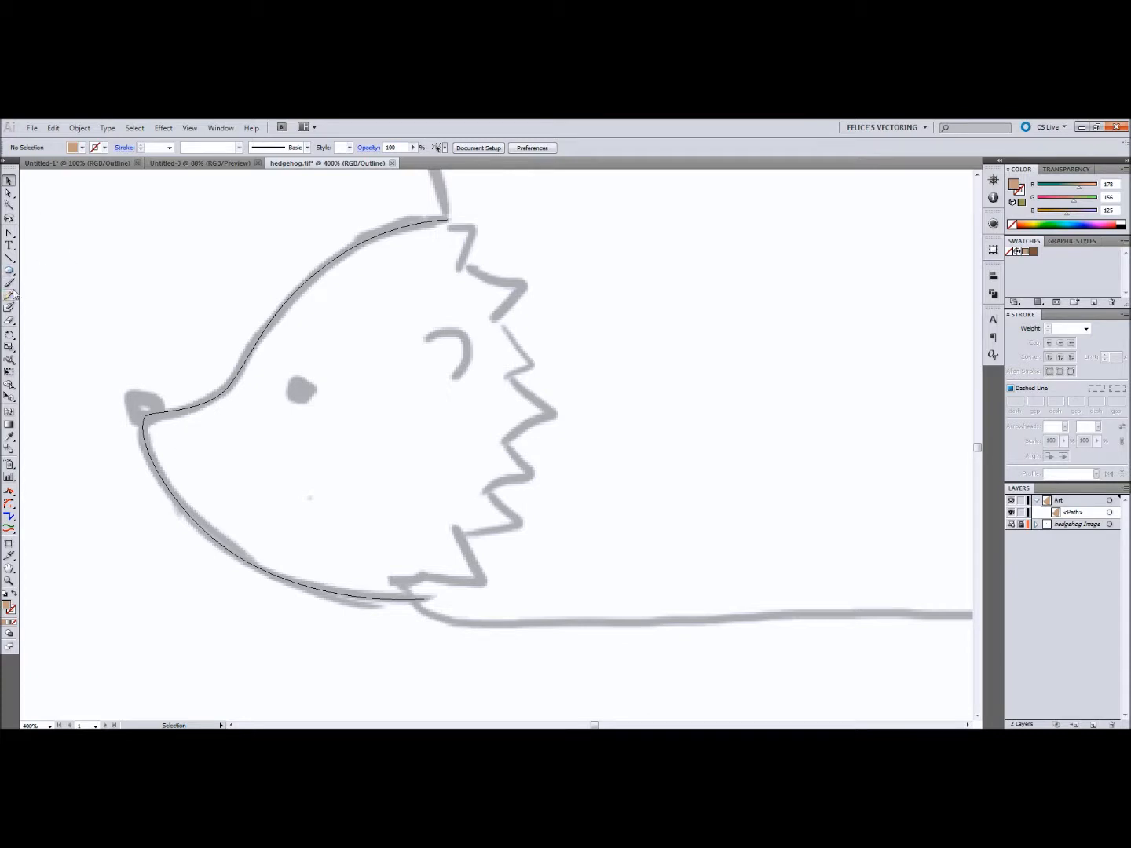
left_click_drag(9, 272, 37, 298)
left_click_drag(124, 391, 160, 428)
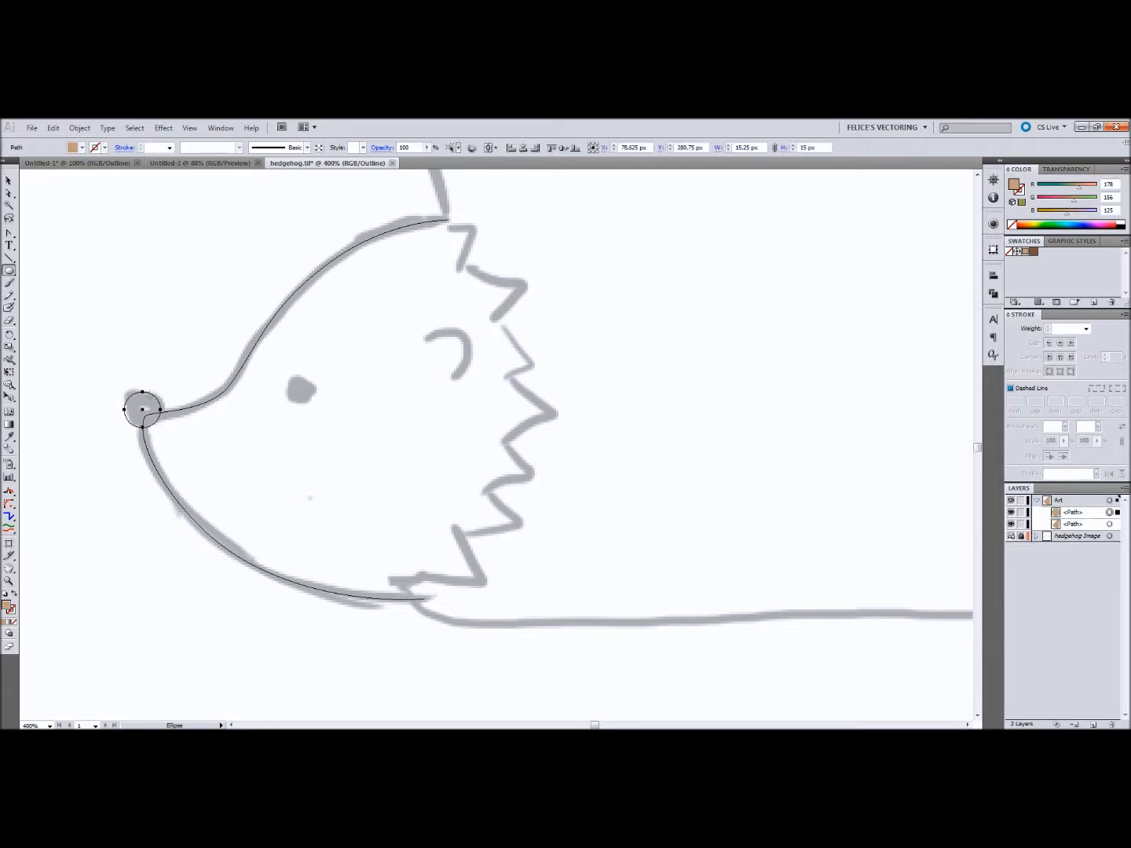
key("v")
left_click_drag(157, 398, 126, 390)
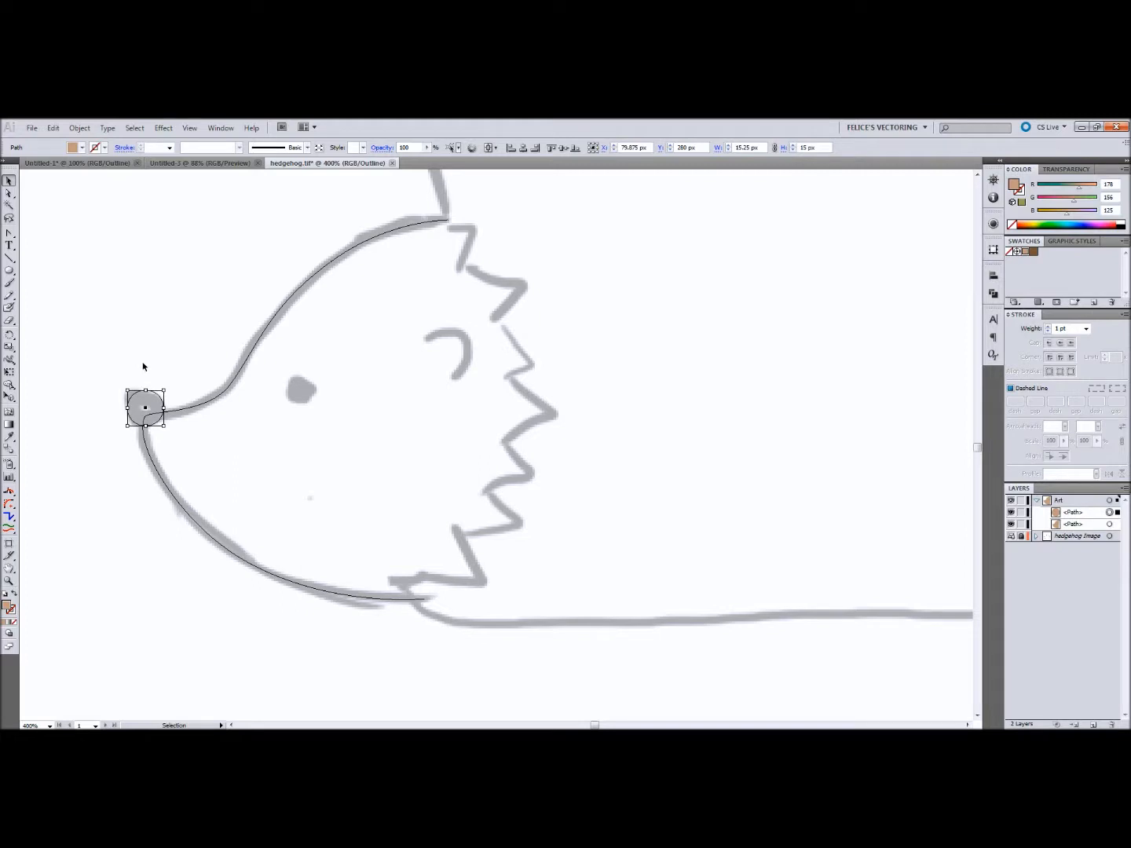
left_click(143, 366)
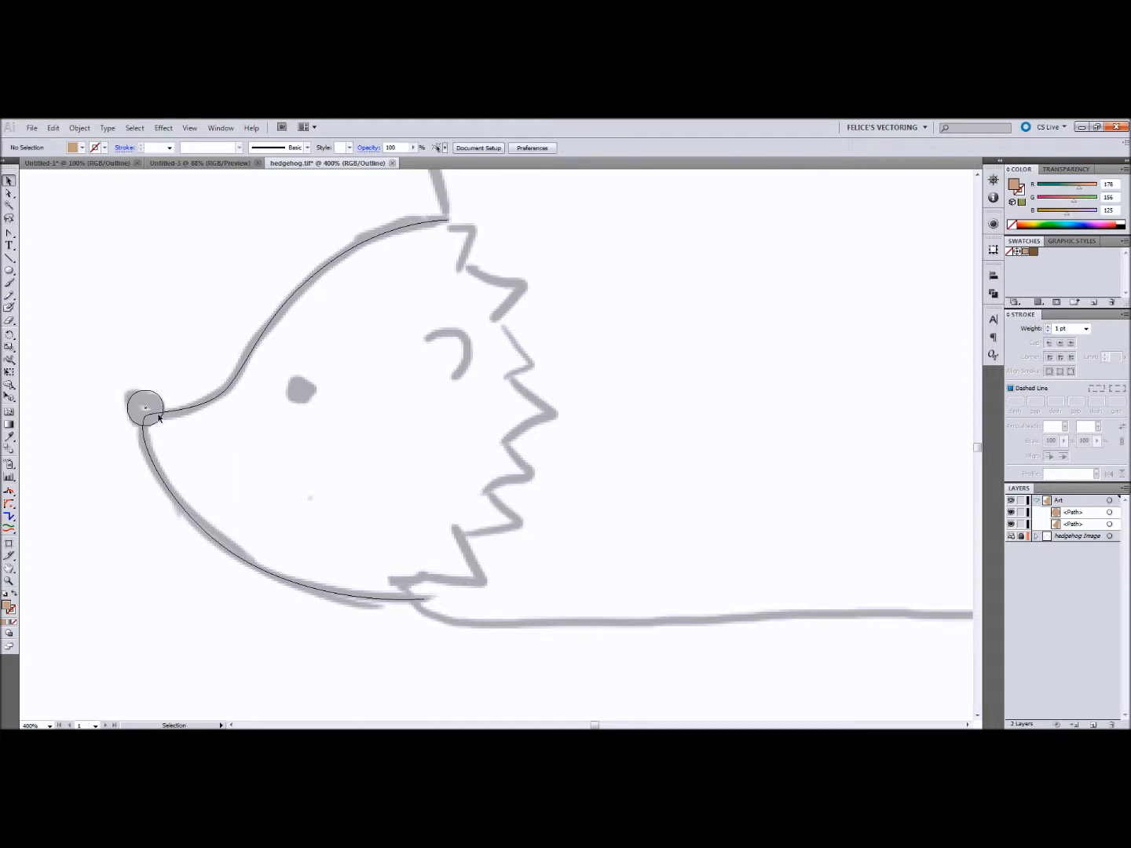
Step: Draw a circle about 12.75 px wide over the sketched eye and nudge it into place
key("l")
left_click_drag(288, 376, 320, 406)
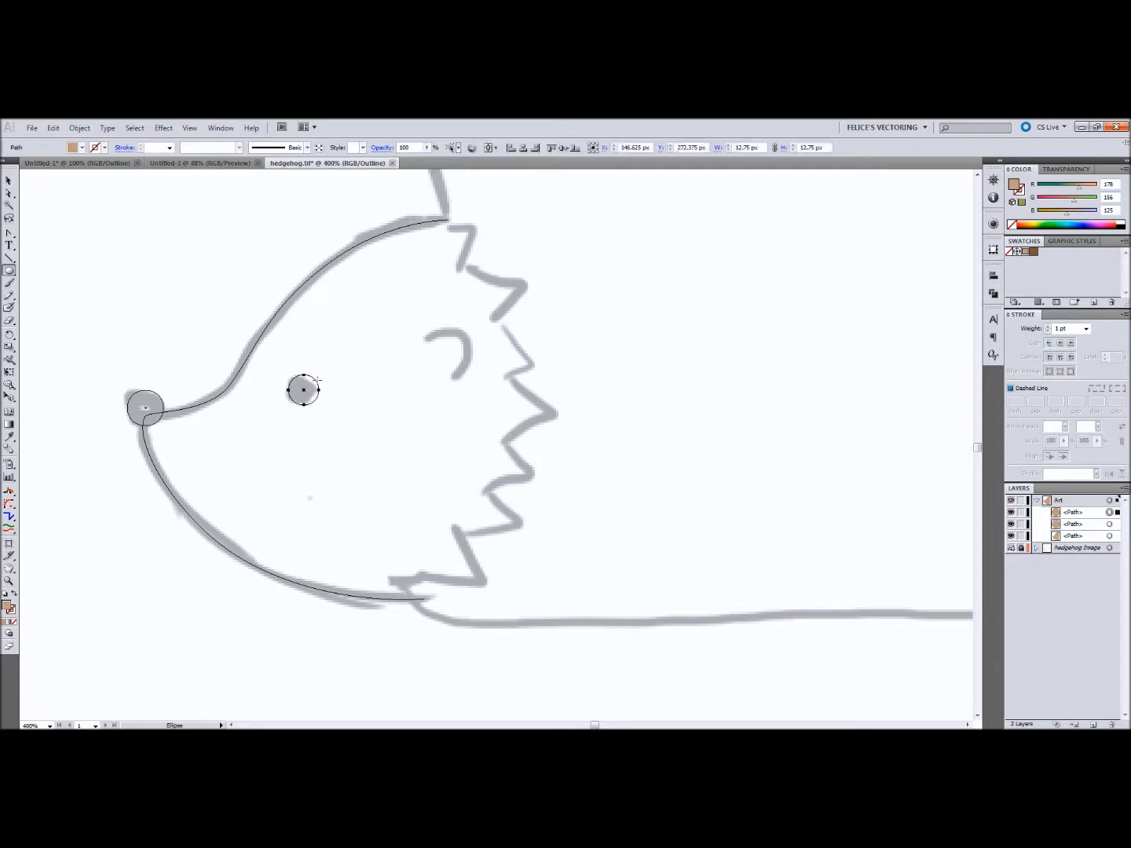
key("v")
left_click_drag(315, 380, 315, 381)
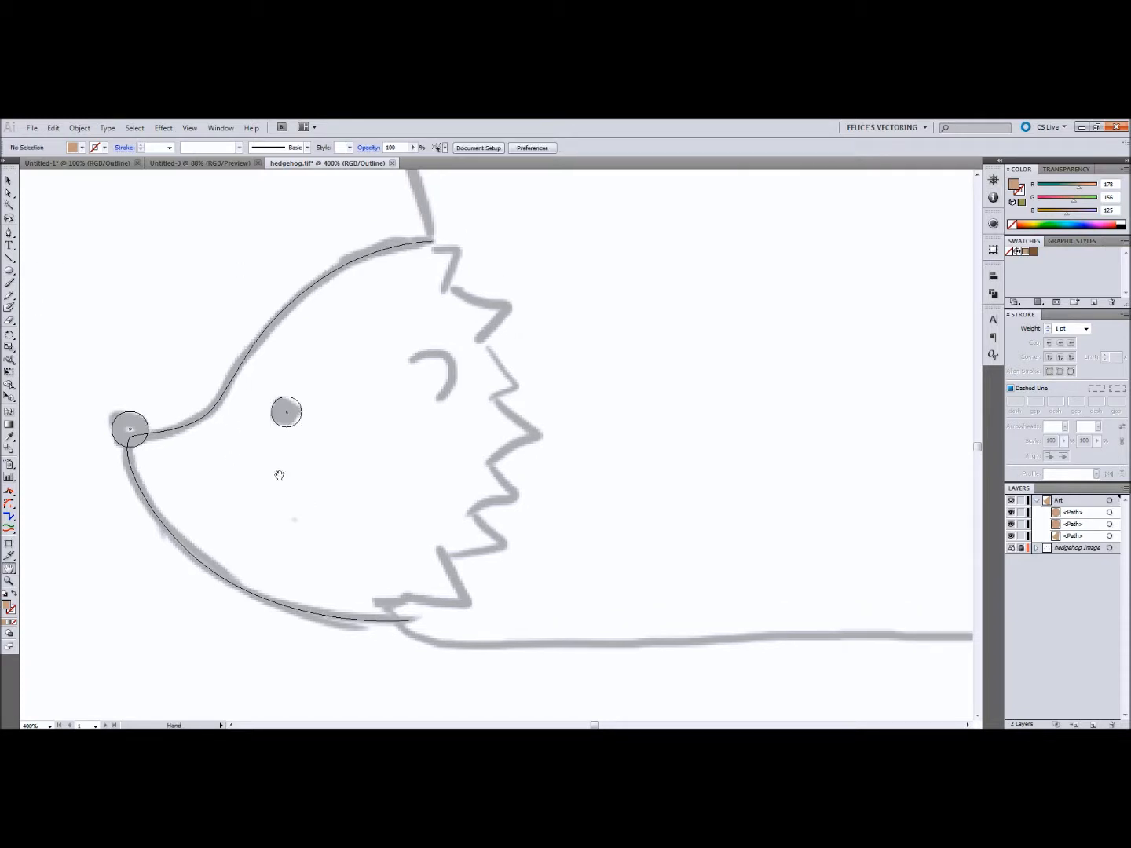
Step: Trace the sketched ear with a three-anchor open curve using the Pen tool
key("p")
left_click(409, 359)
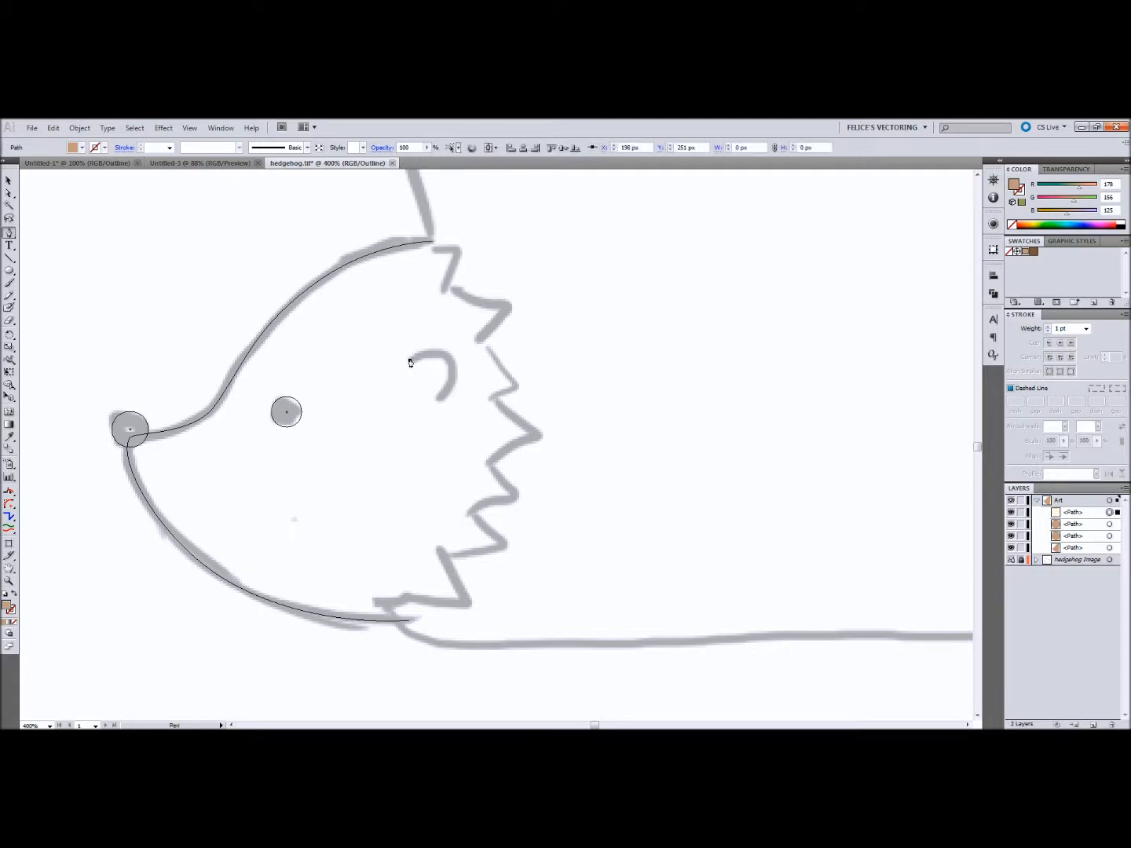
left_click_drag(449, 357, 464, 369)
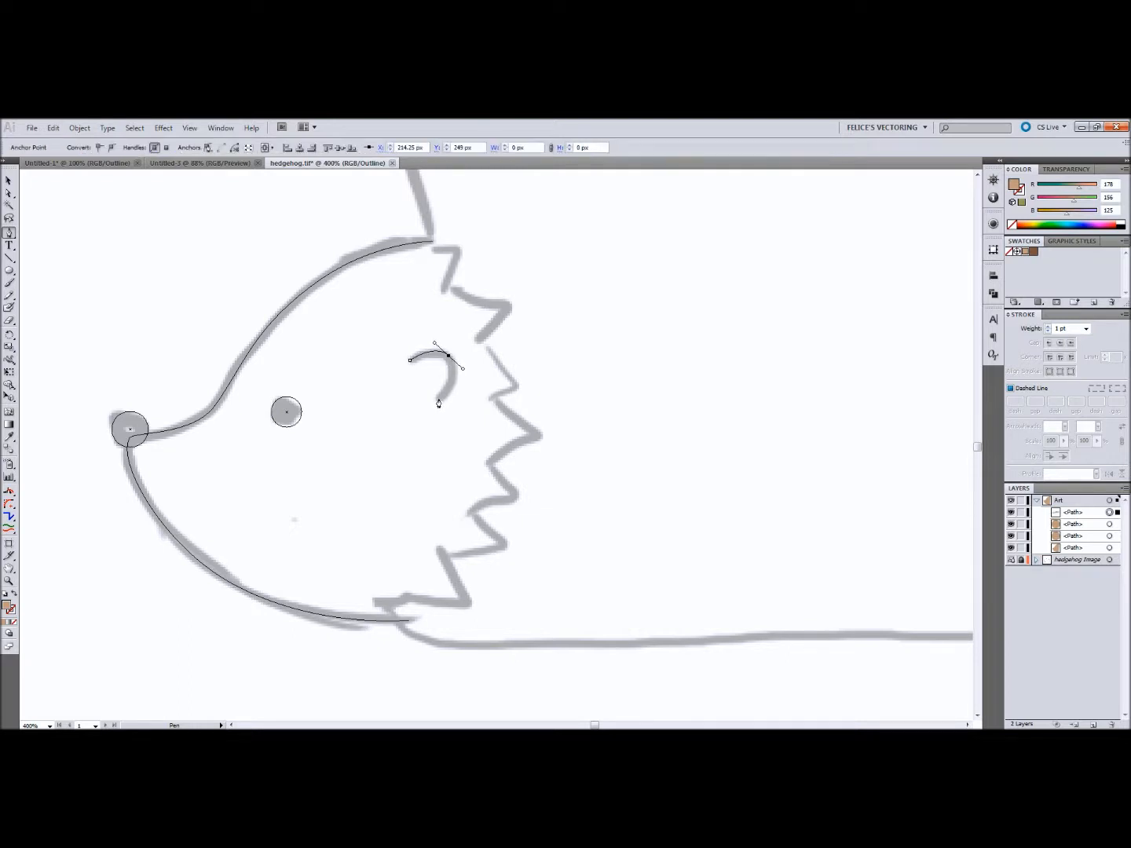
left_click(439, 398)
Step: Nudge the ear curve's lower end anchor onto the sketch, convert it to smooth and reshape its handle to follow the ear line
key("ctrl+plus")
key("ctrl+plus")
key("h")
left_click_drag(436, 279, 437, 318)
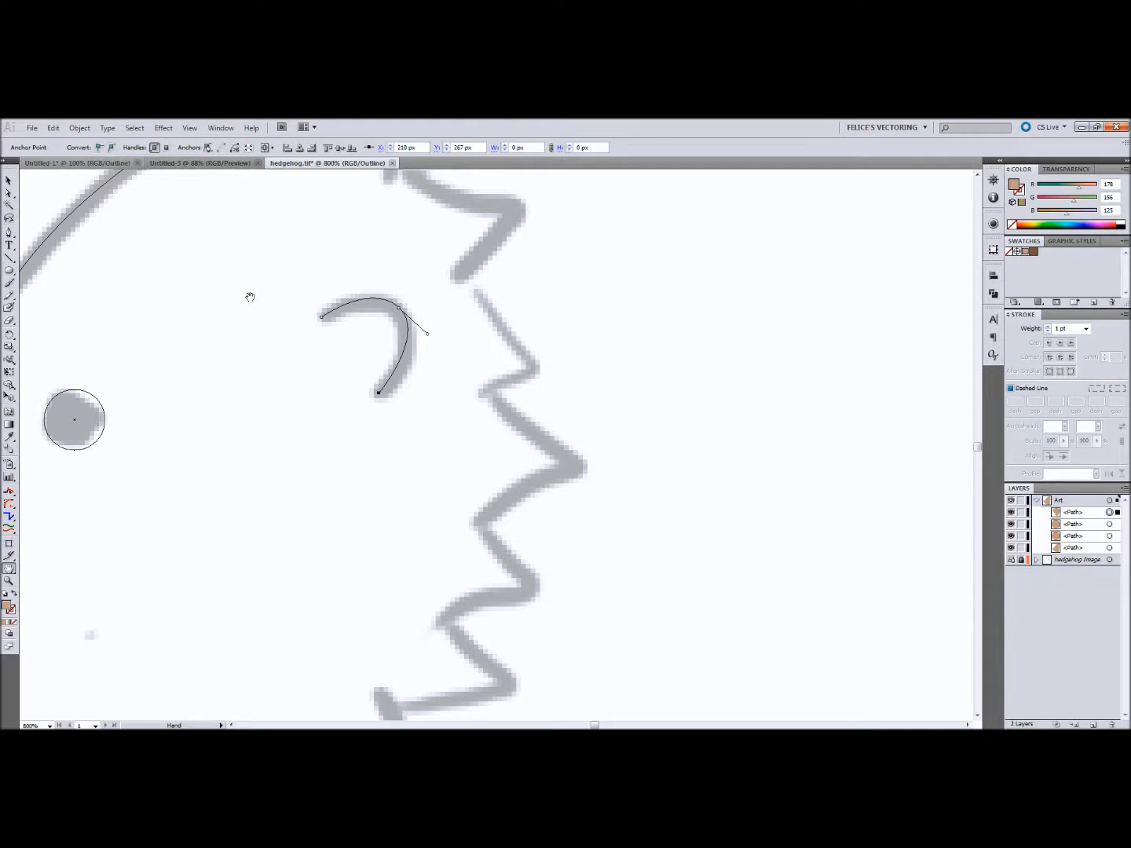
key("a")
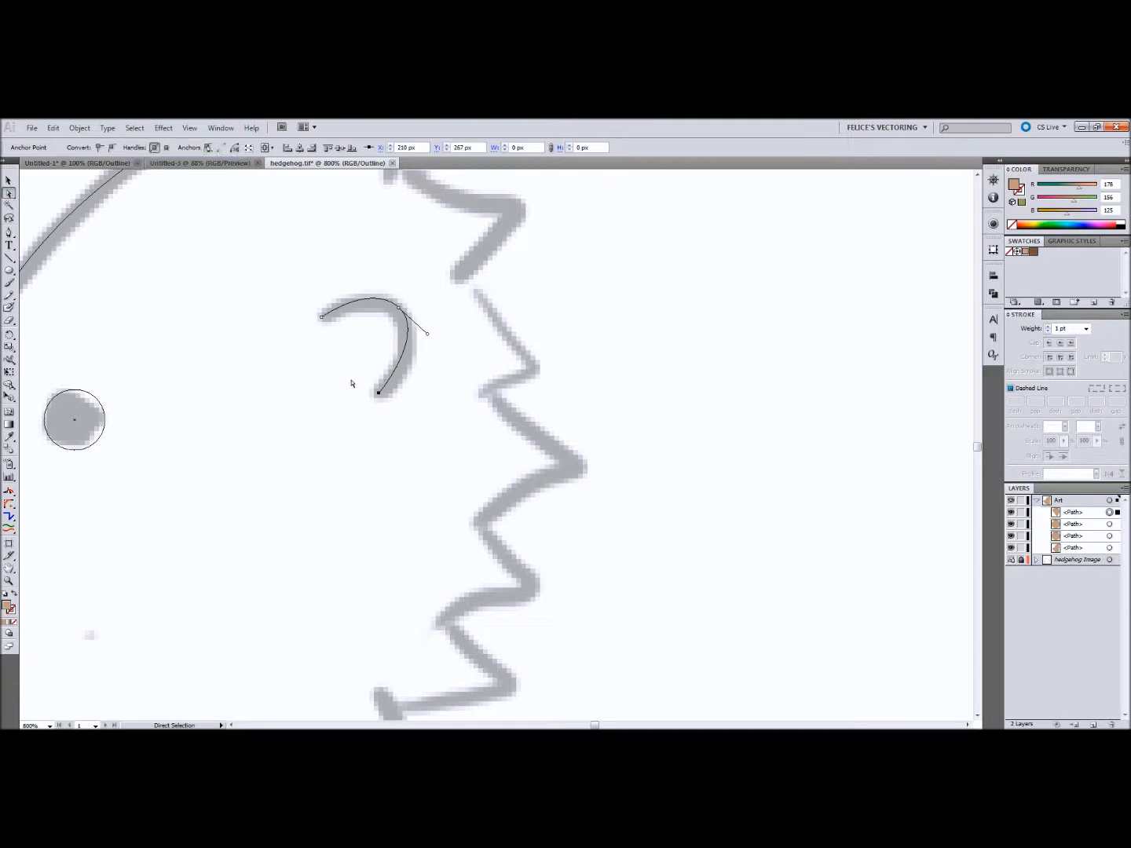
left_click_drag(378, 394, 381, 394)
left_click(112, 148)
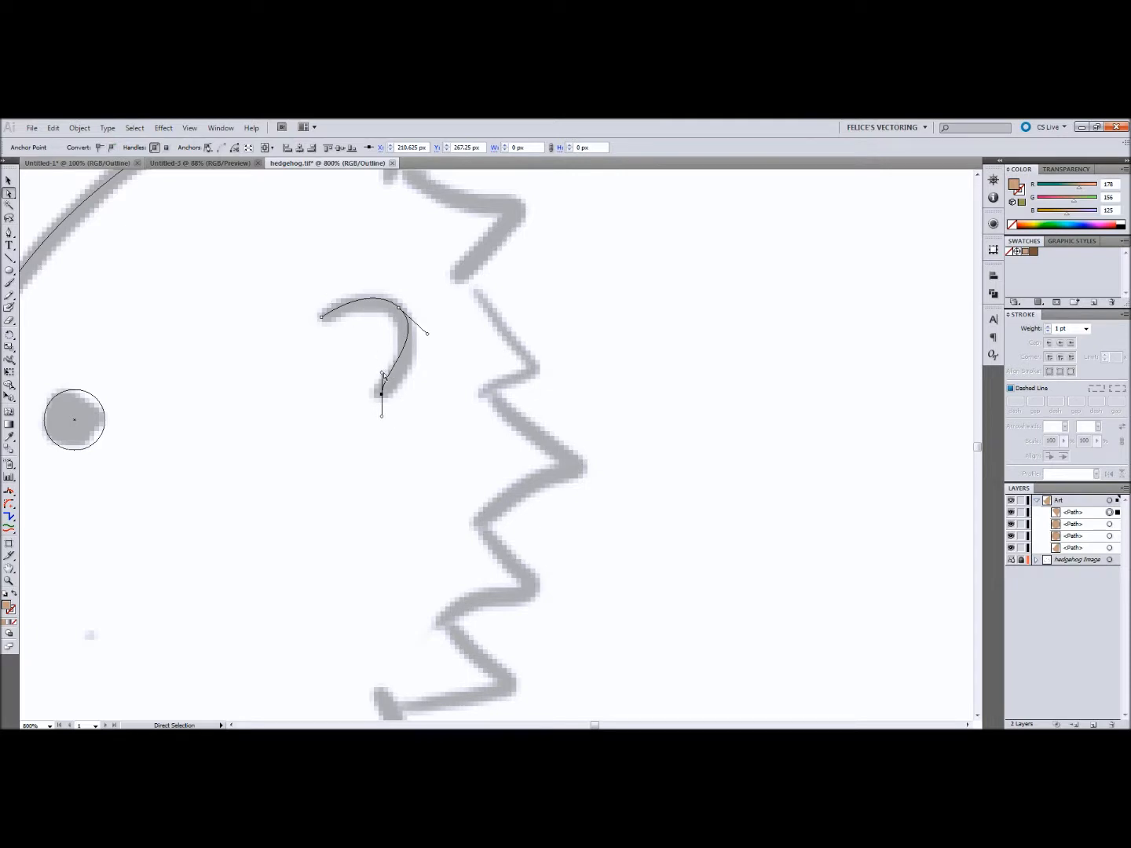
left_click_drag(383, 376, 400, 381)
Step: Nudge the ear curve's upper end anchor onto the sketch, trying it as a smooth point before converting it back to a corner
left_click(322, 317)
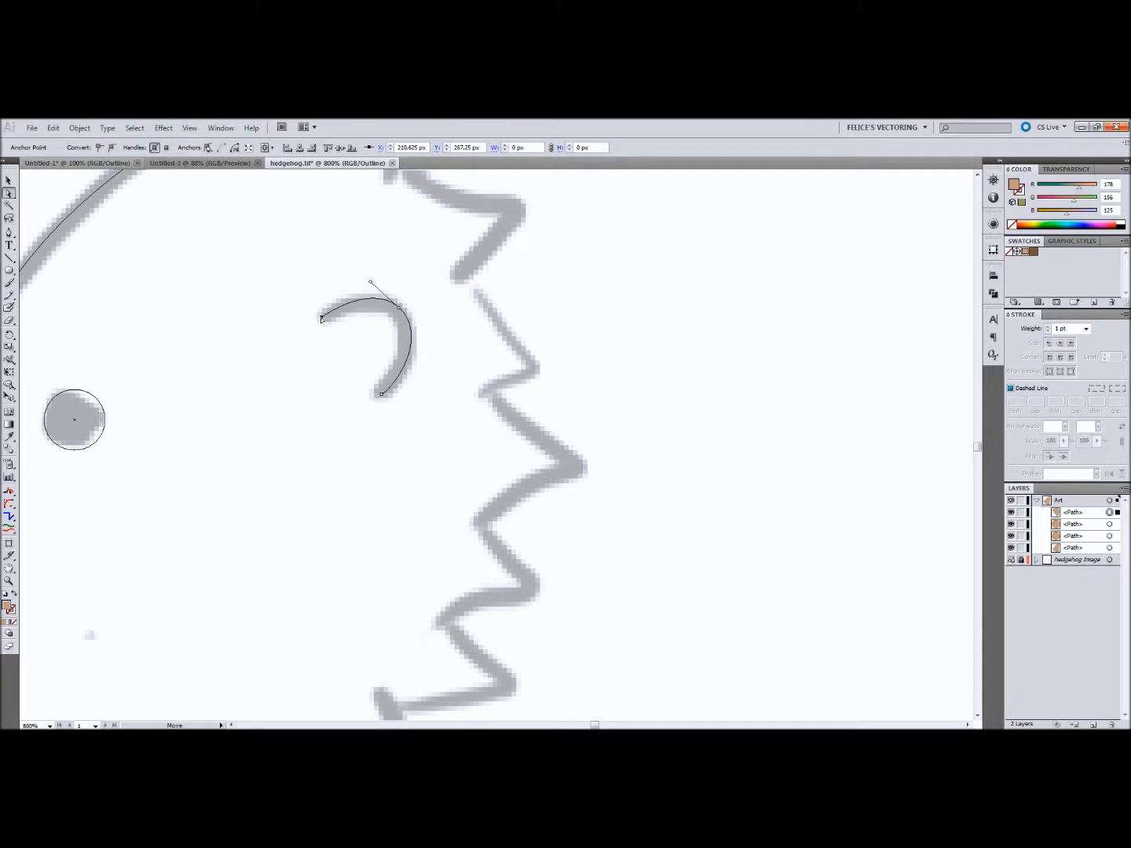
left_click(112, 148)
mouse_move(323, 336)
left_mouse_down()
mouse_move(311, 328)
mouse_move(325, 316)
left_mouse_up()
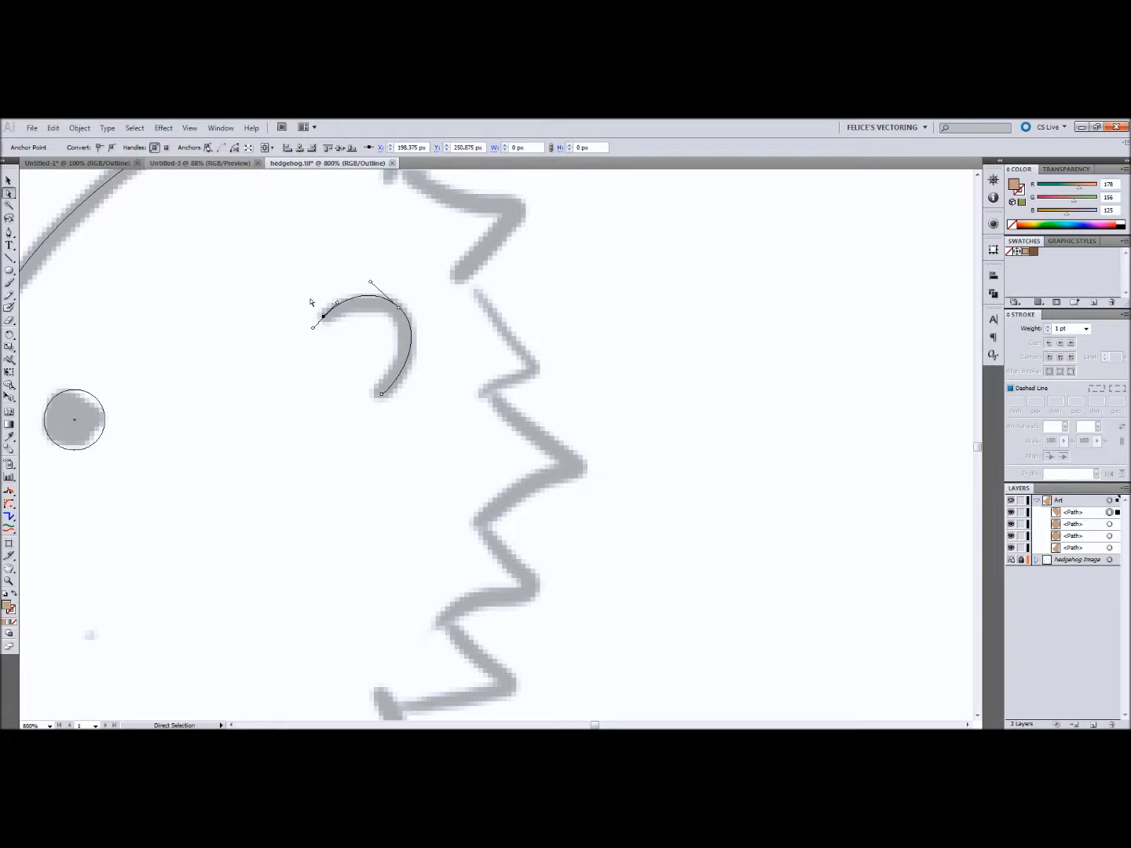
left_click(99, 149)
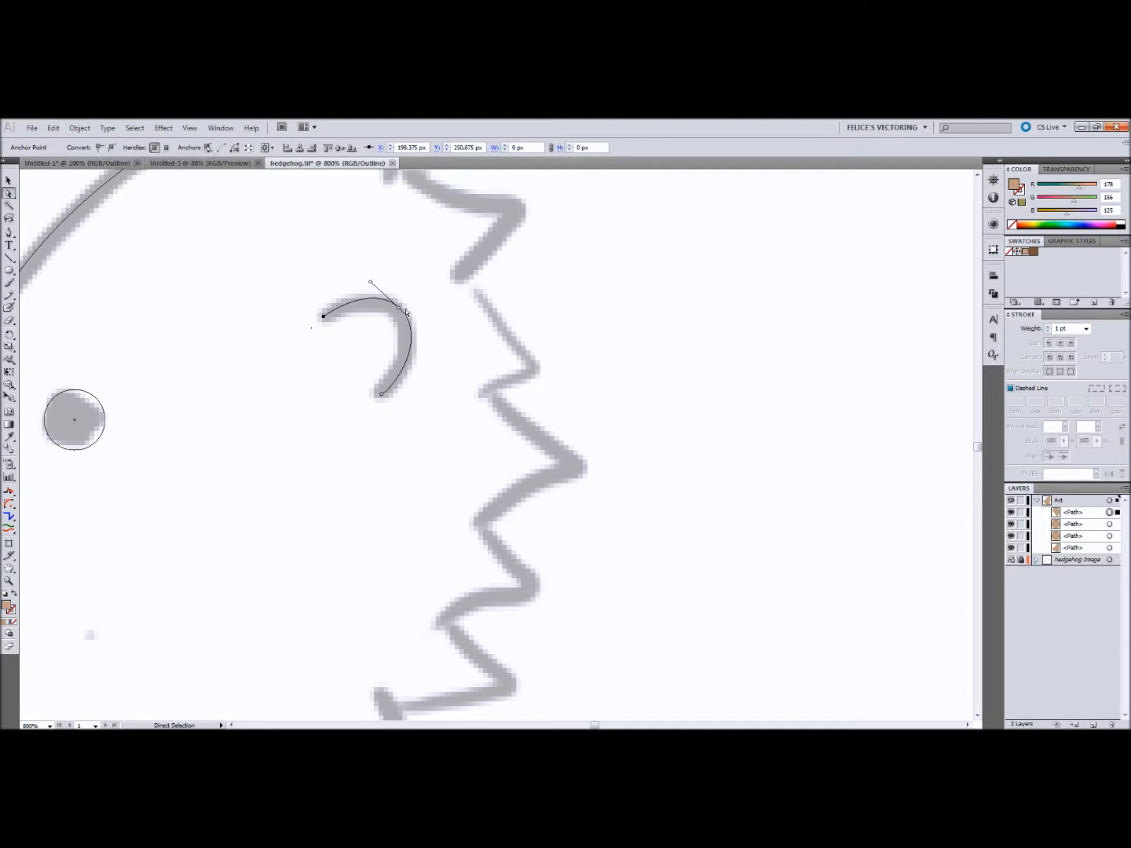
Step: Adjust the handles of the ear curve's middle anchor to fit the sketched arc, and deselect the path
mouse_move(404, 314)
left_mouse_down()
mouse_move(439, 353)
mouse_move(420, 332)
left_mouse_up()
mouse_move(372, 286)
left_mouse_down()
mouse_move(377, 293)
mouse_move(371, 281)
left_mouse_up()
left_click(499, 301)
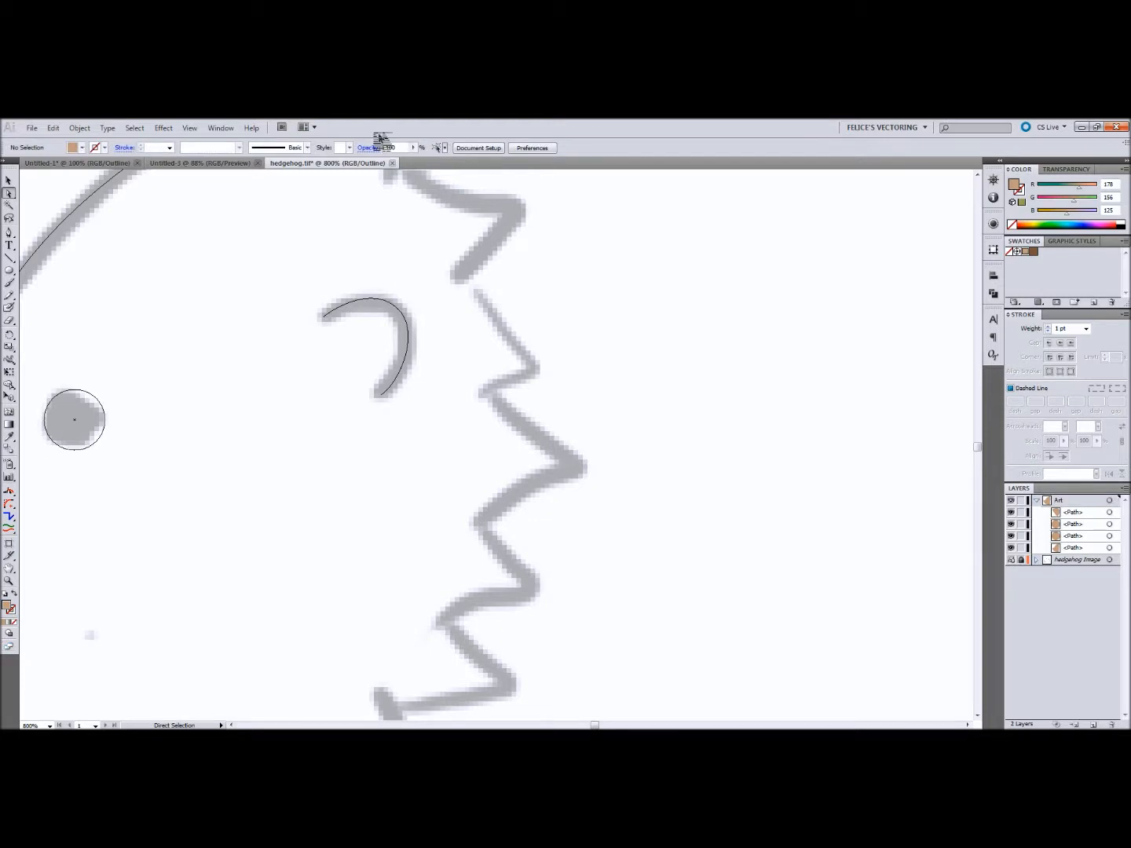
key("ctrl+minus")
key("ctrl+minus")
key("ctrl+minus")
key("ctrl+minus")
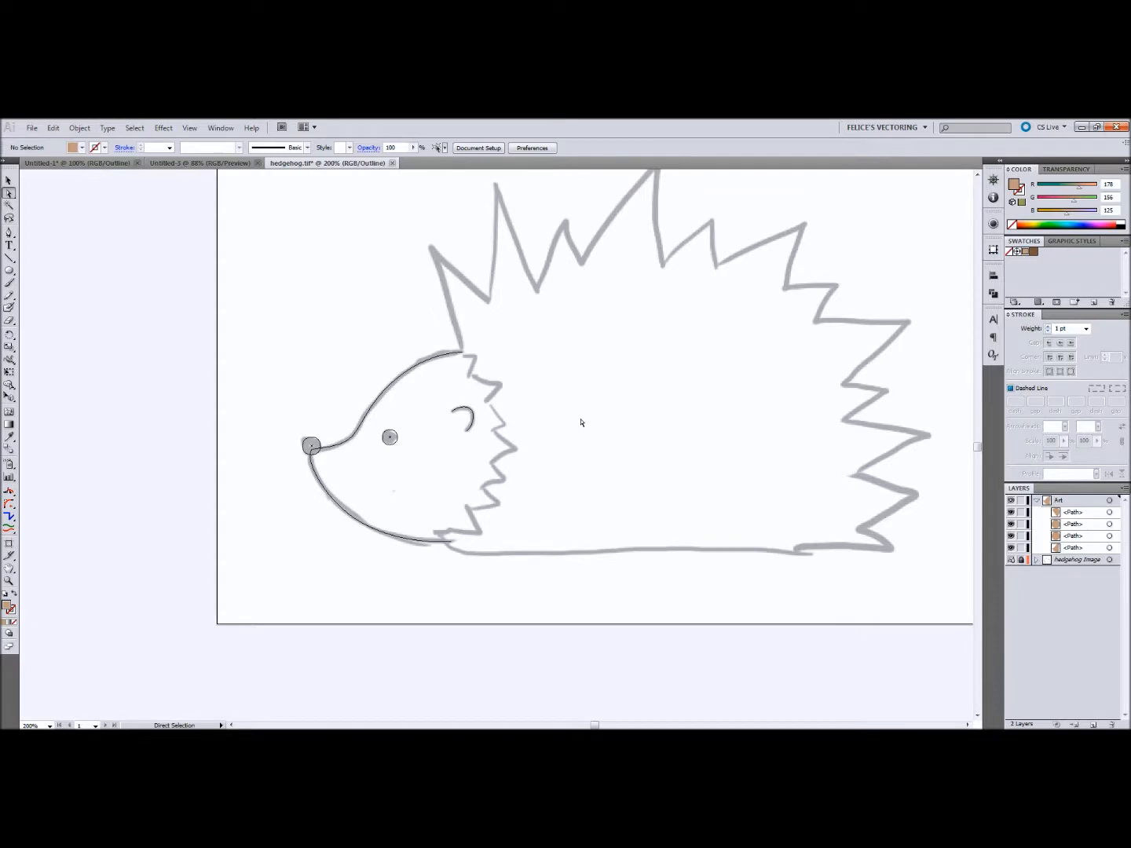
left_click_drag(589, 374, 447, 412)
key("p")
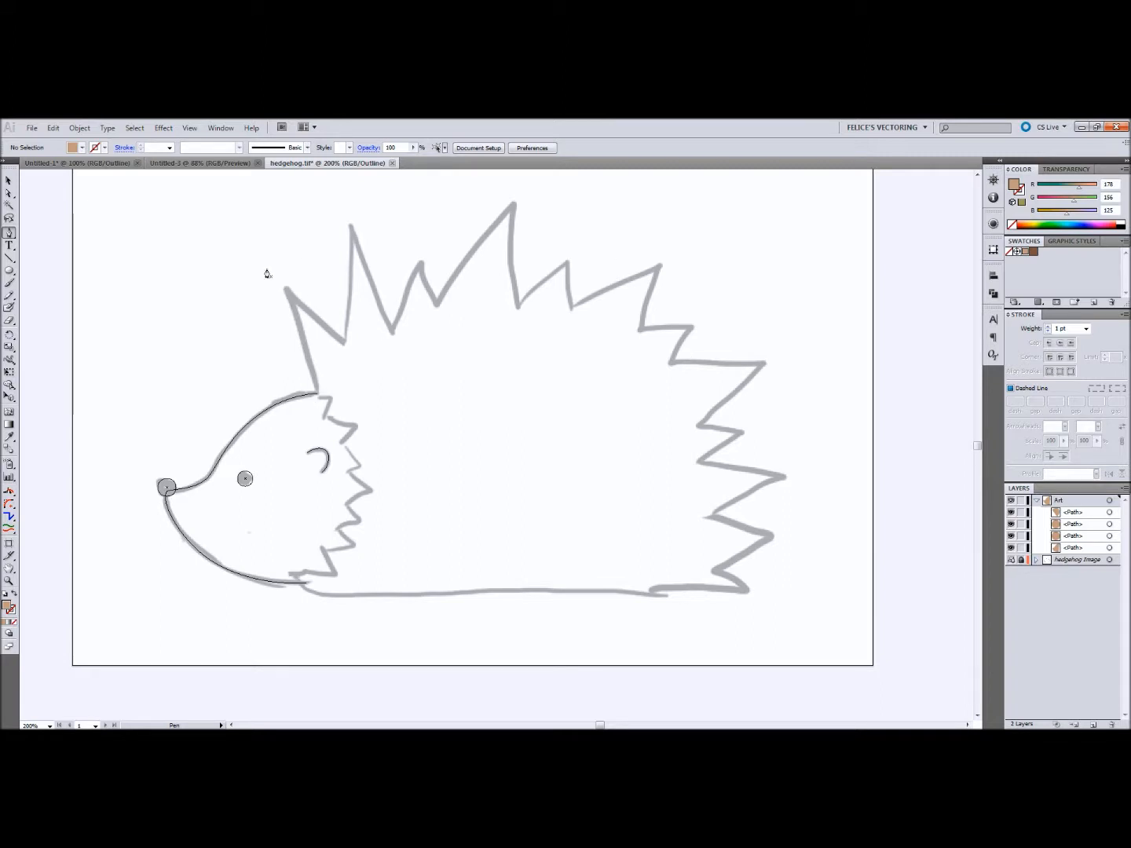
left_click(318, 395)
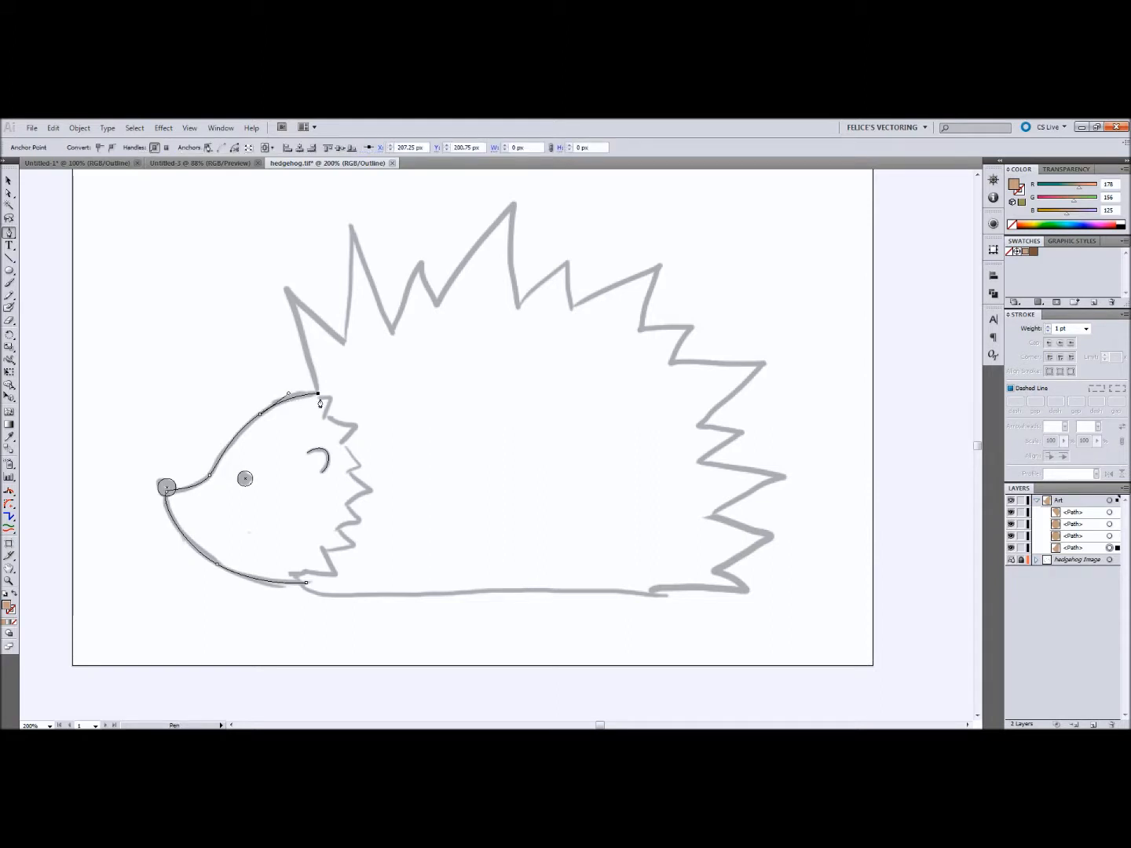
left_click(287, 289)
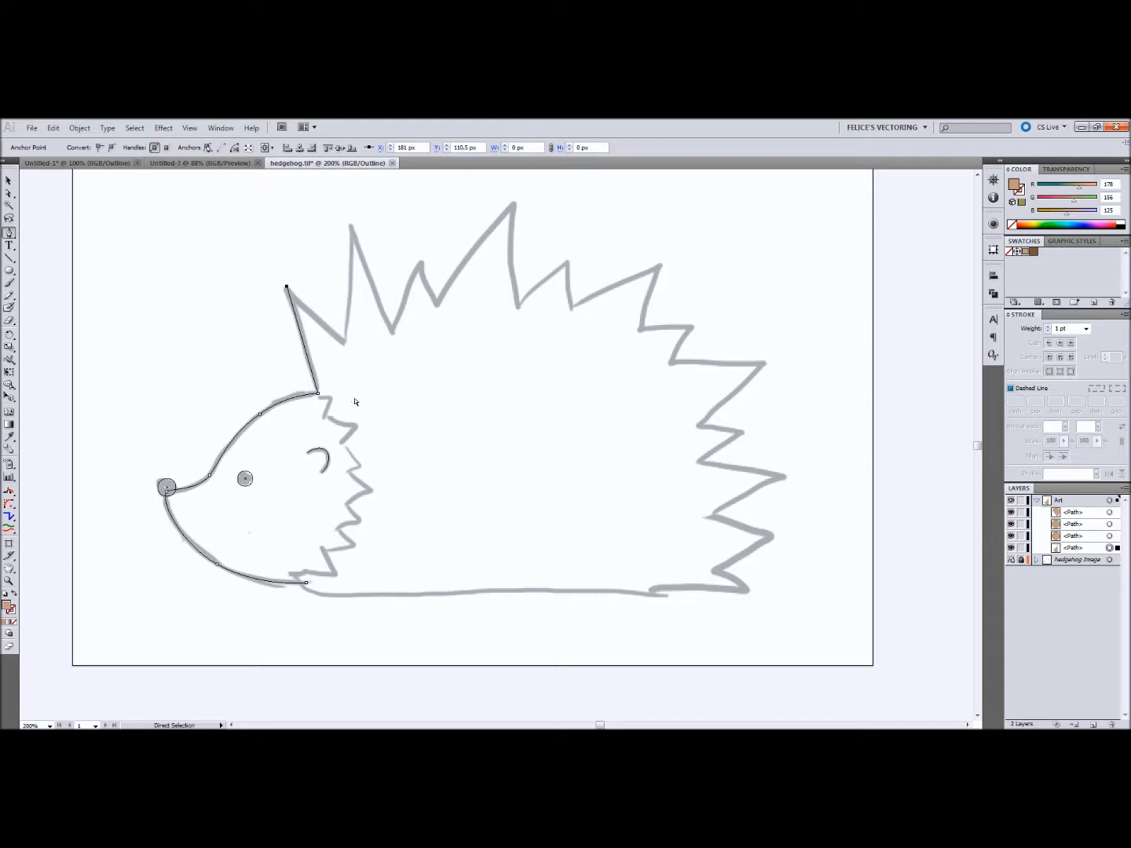
key("ctrl+z")
key("a")
left_click(344, 438)
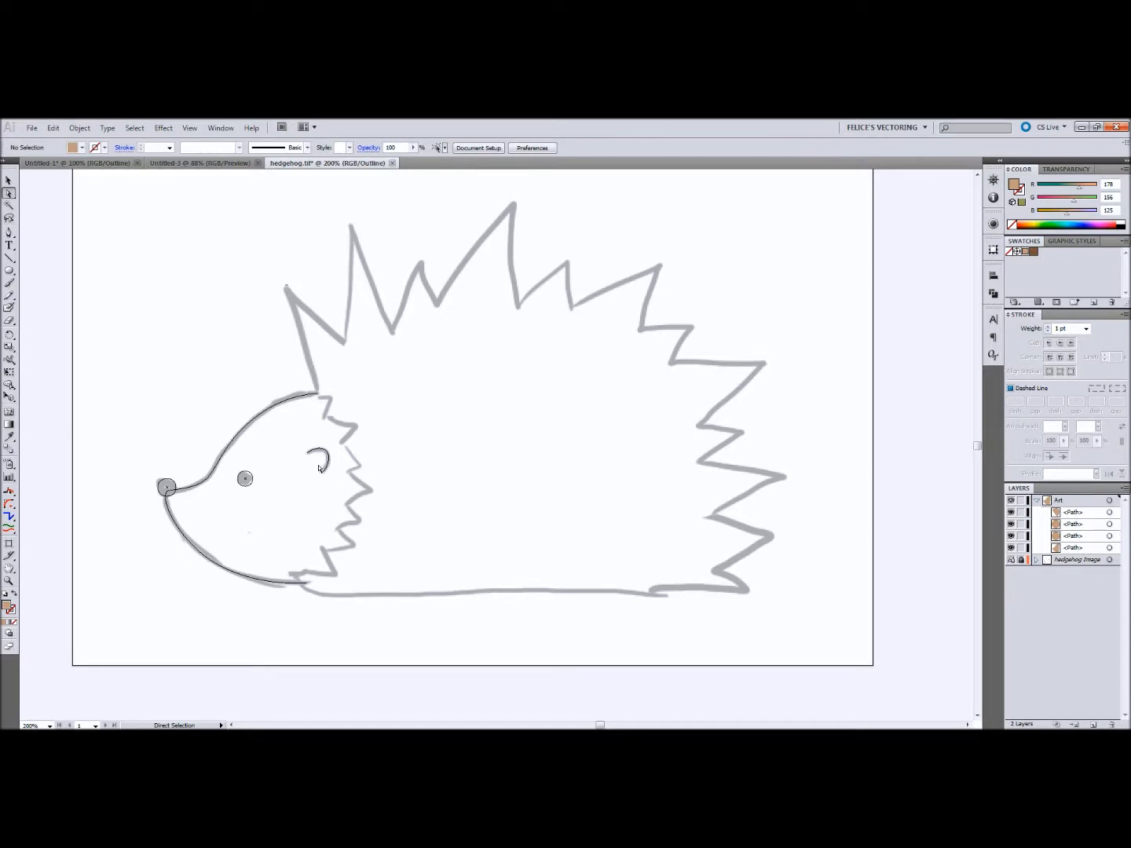
Step: Start a new Pen path at the top of the head and trace the spikes along the back with straight segments
key("p")
left_click(318, 396)
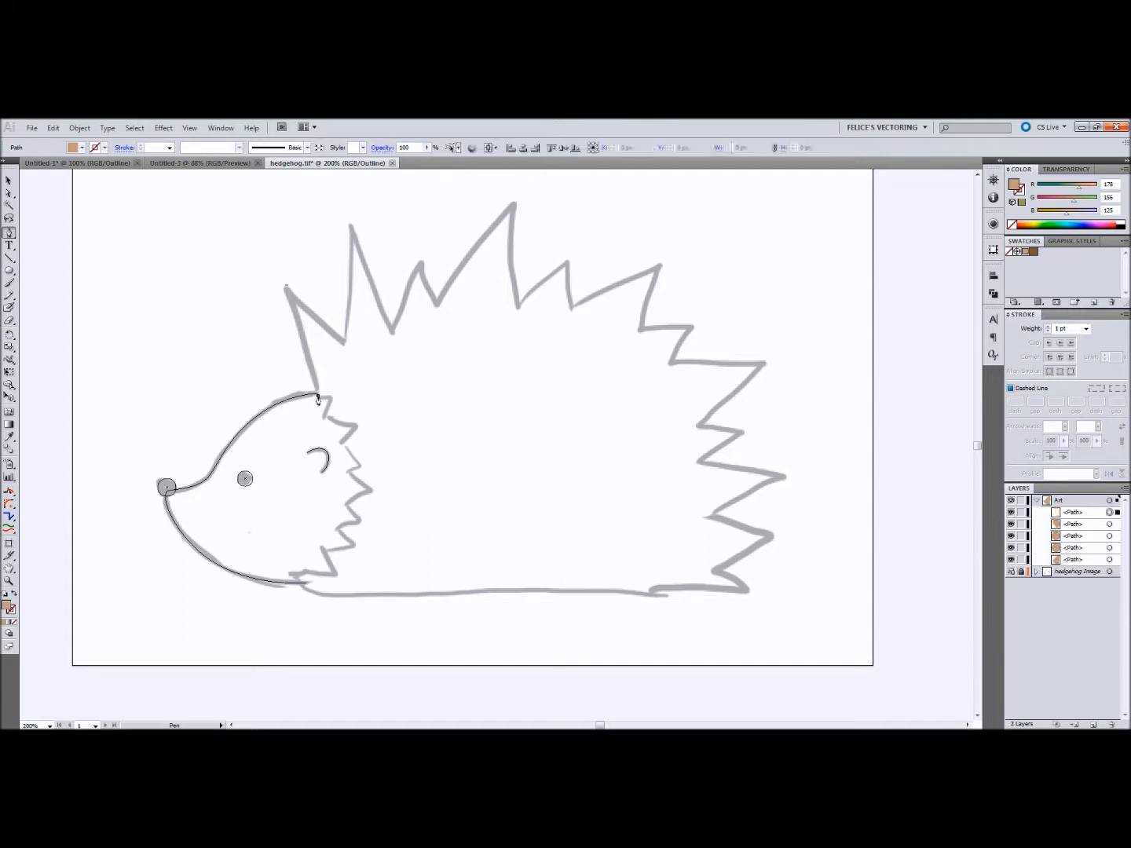
left_click(286, 289)
left_click(344, 342)
left_click(350, 226)
left_click(392, 330)
left_click(421, 265)
left_click(438, 303)
left_click(513, 205)
left_click(517, 307)
left_click(566, 262)
left_click(571, 305)
left_click(660, 266)
left_click(641, 325)
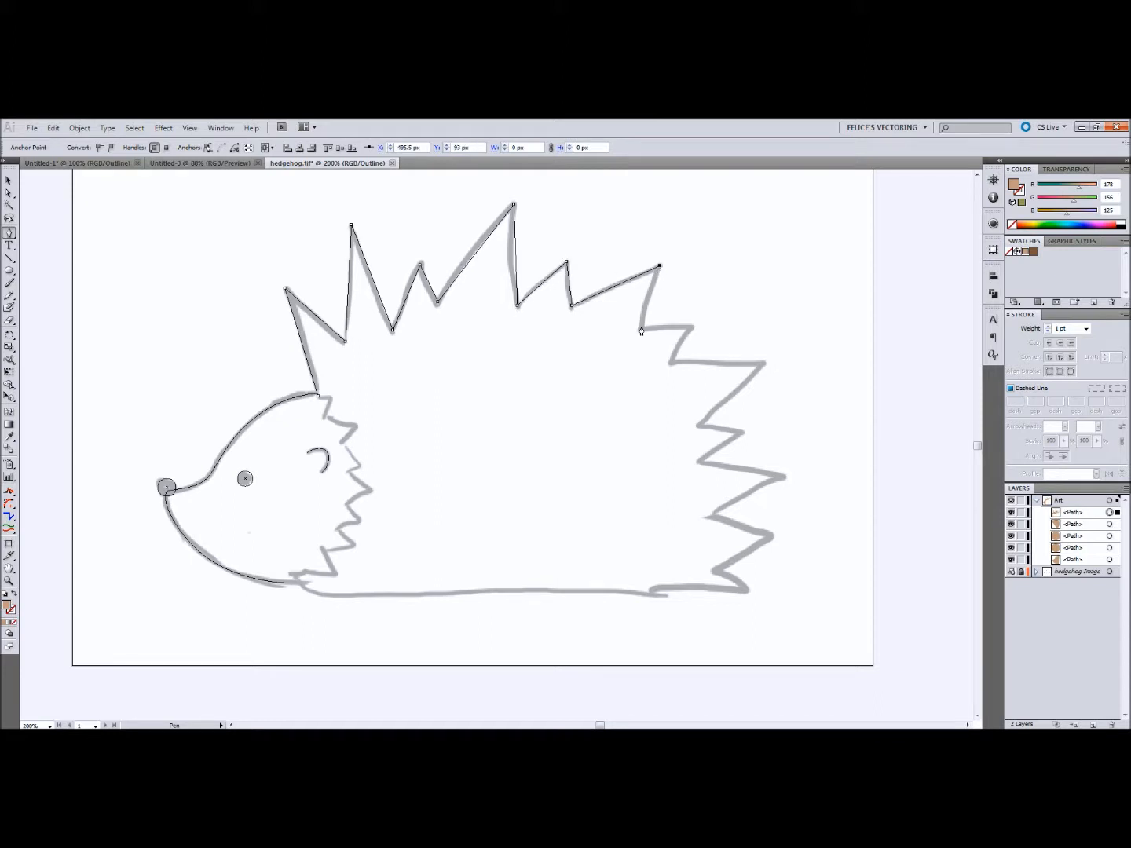
Step: Continue the body path with straight segments around the rear spikes, down to the lower rear corner
left_click(692, 325)
left_click(670, 362)
left_click(763, 362)
left_click(698, 425)
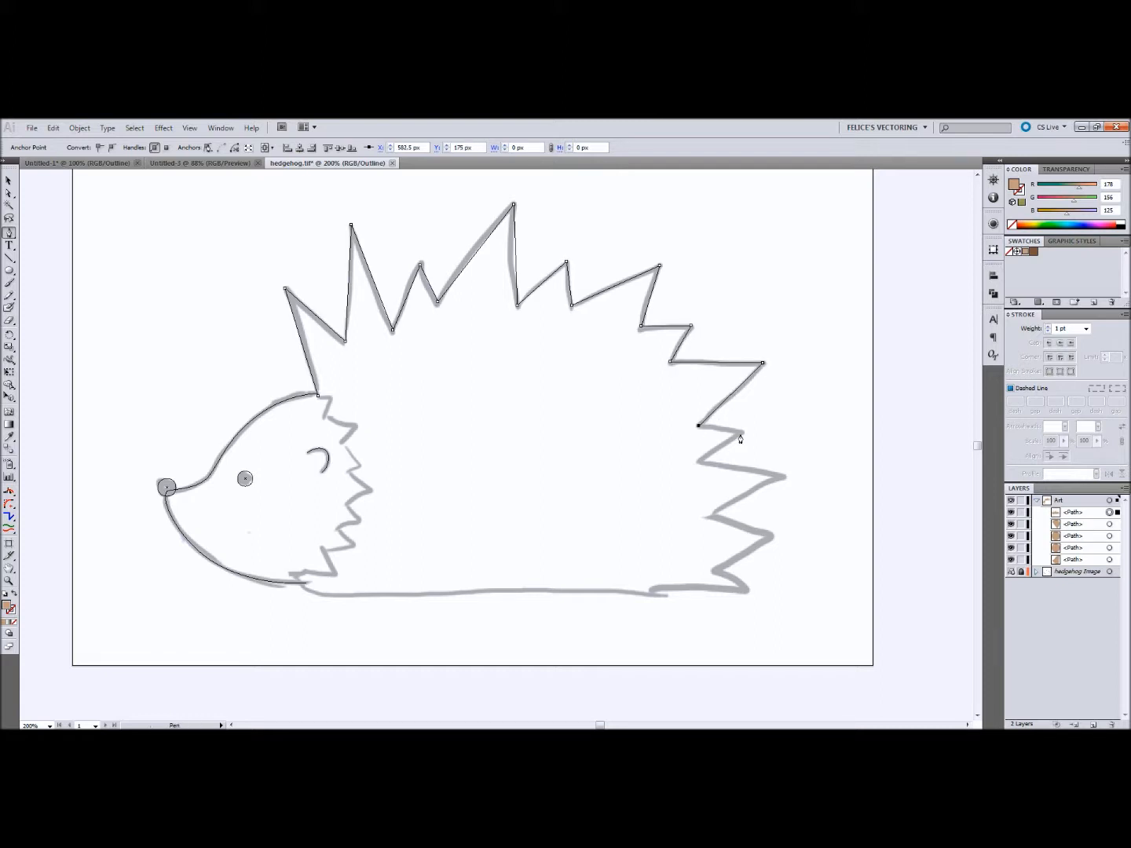
left_click(742, 432)
left_click(702, 460)
left_click(783, 475)
left_click(710, 516)
left_click(771, 534)
left_click(718, 569)
left_click(745, 588)
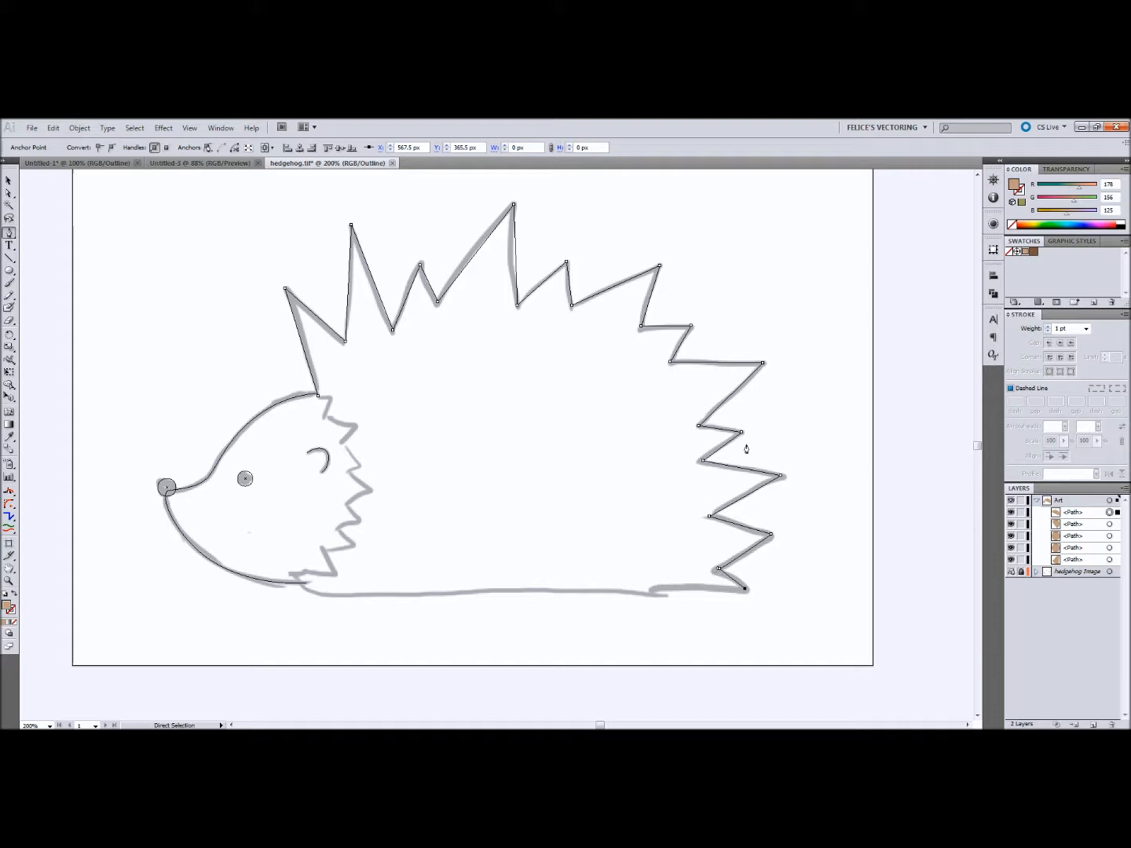
Step: Convert the anchor in the lowest rear notch between the spikes to a corner point
key("ctrl+equal")
key("ctrl+equal")
left_click_drag(741, 598, 238, 221)
key("s")
key("a")
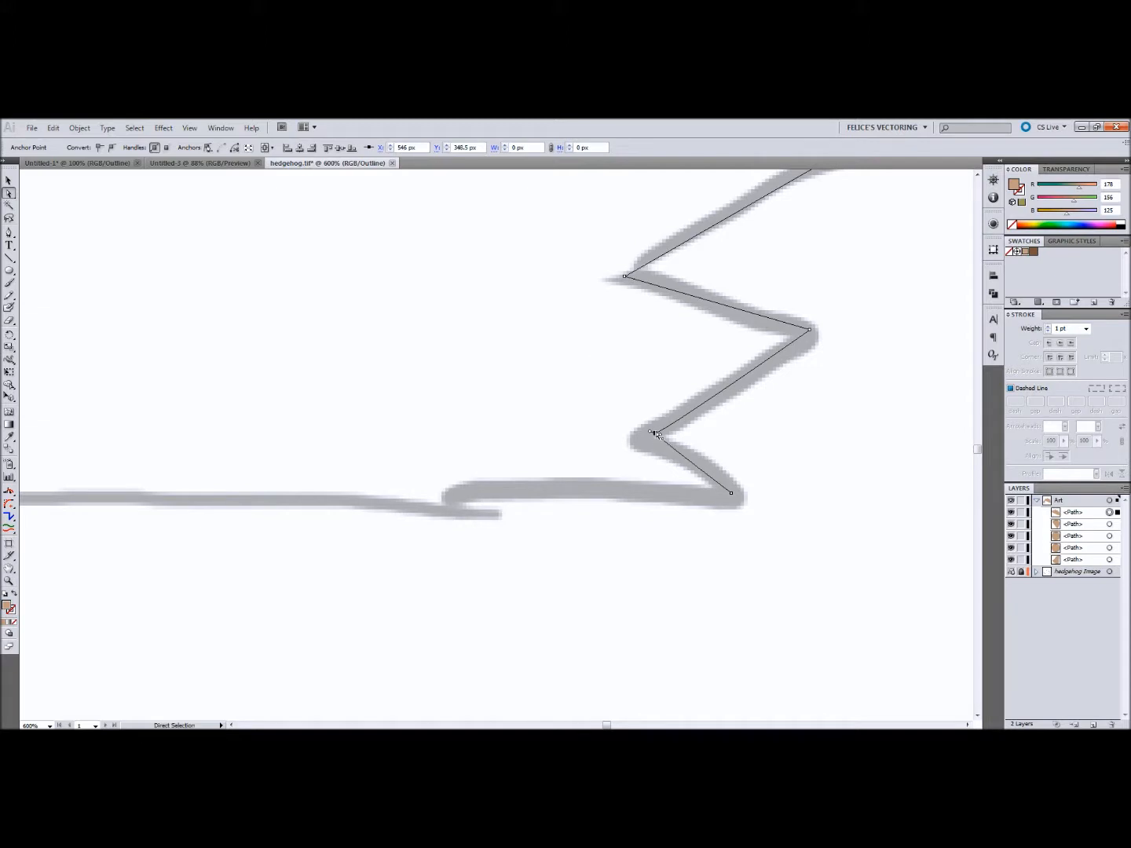
left_click(98, 148)
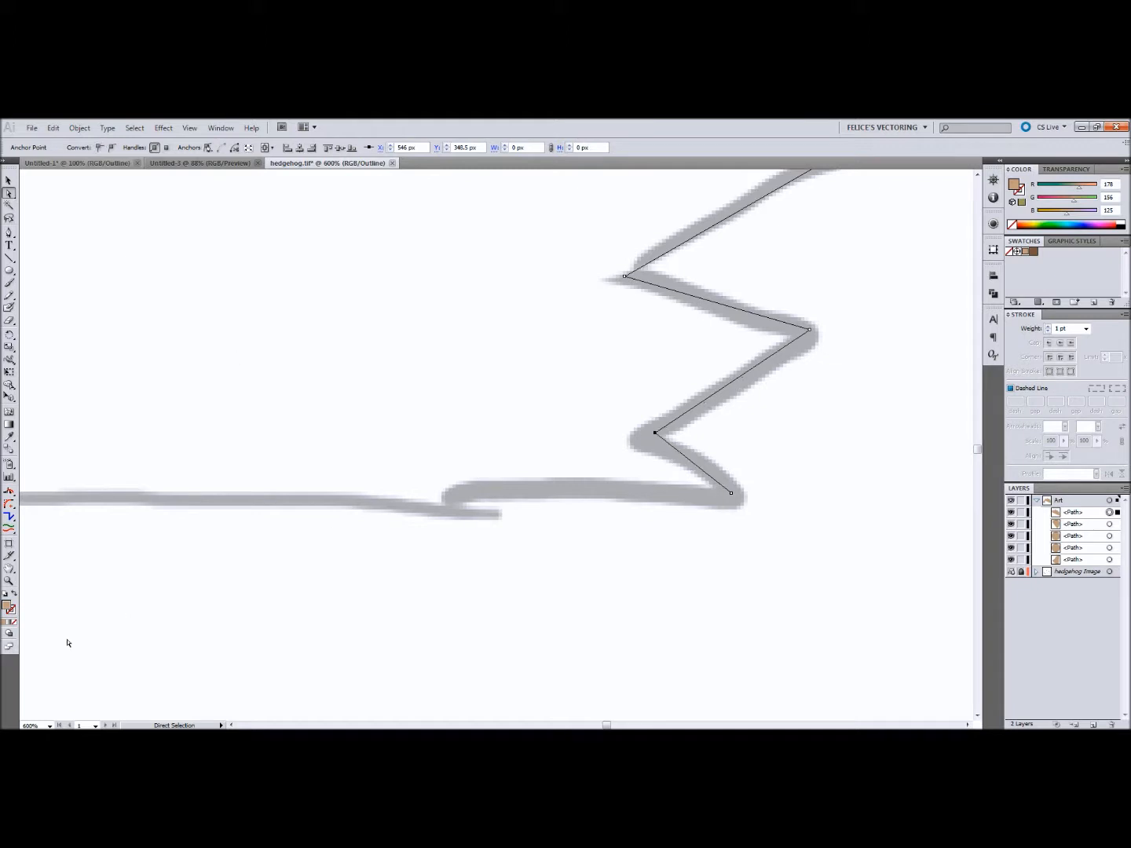
Step: Resume the body path from its lower rear corner and trace the belly line forward to the chin
key("ctrl+minus")
key("ctrl+minus")
key("space")
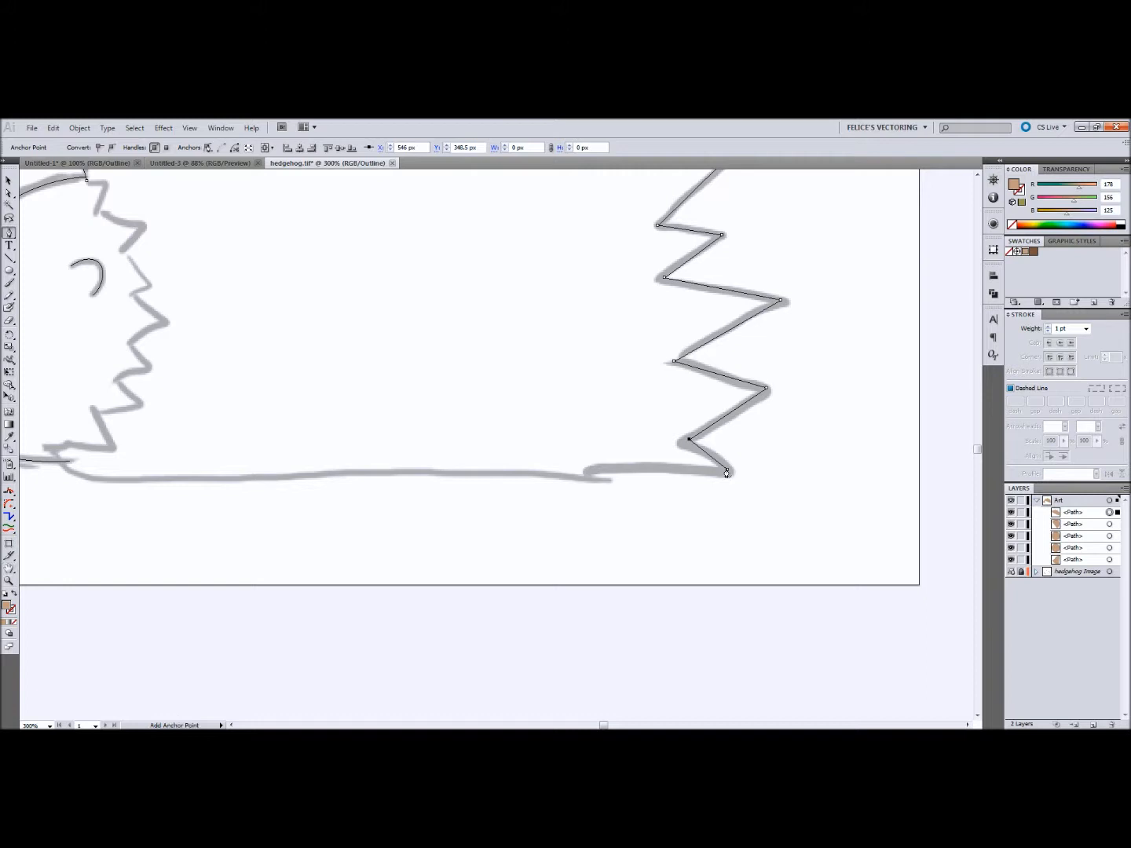
left_click(727, 471)
left_click(73, 478)
left_click(43, 446)
Step: Trace the zigzag fur edge behind the face upward and close the body path at its starting anchor
left_click(113, 446)
left_click(143, 405)
left_click(116, 379)
left_click(150, 367)
left_click(131, 348)
left_click(166, 322)
left_click(146, 287)
left_click(131, 252)
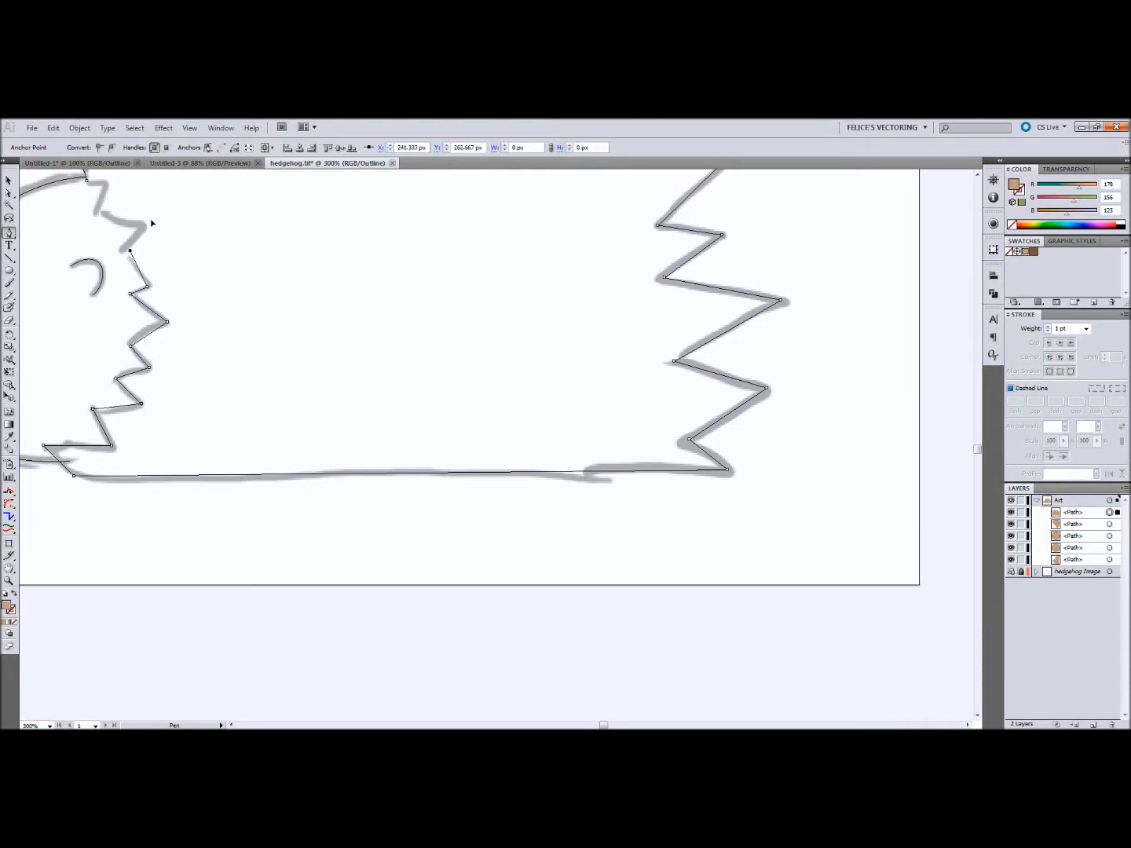
left_click(101, 210)
left_click(116, 183)
left_click(86, 181)
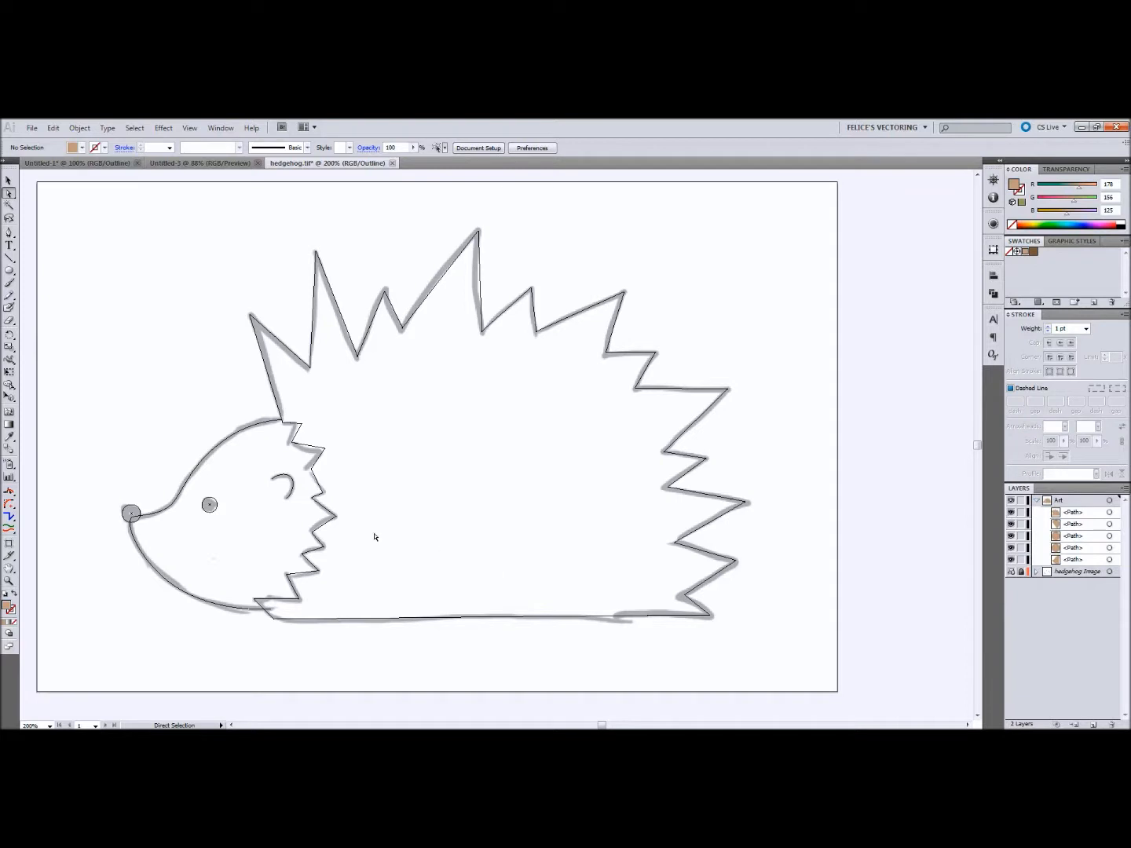
key("z")
left_click(487, 627)
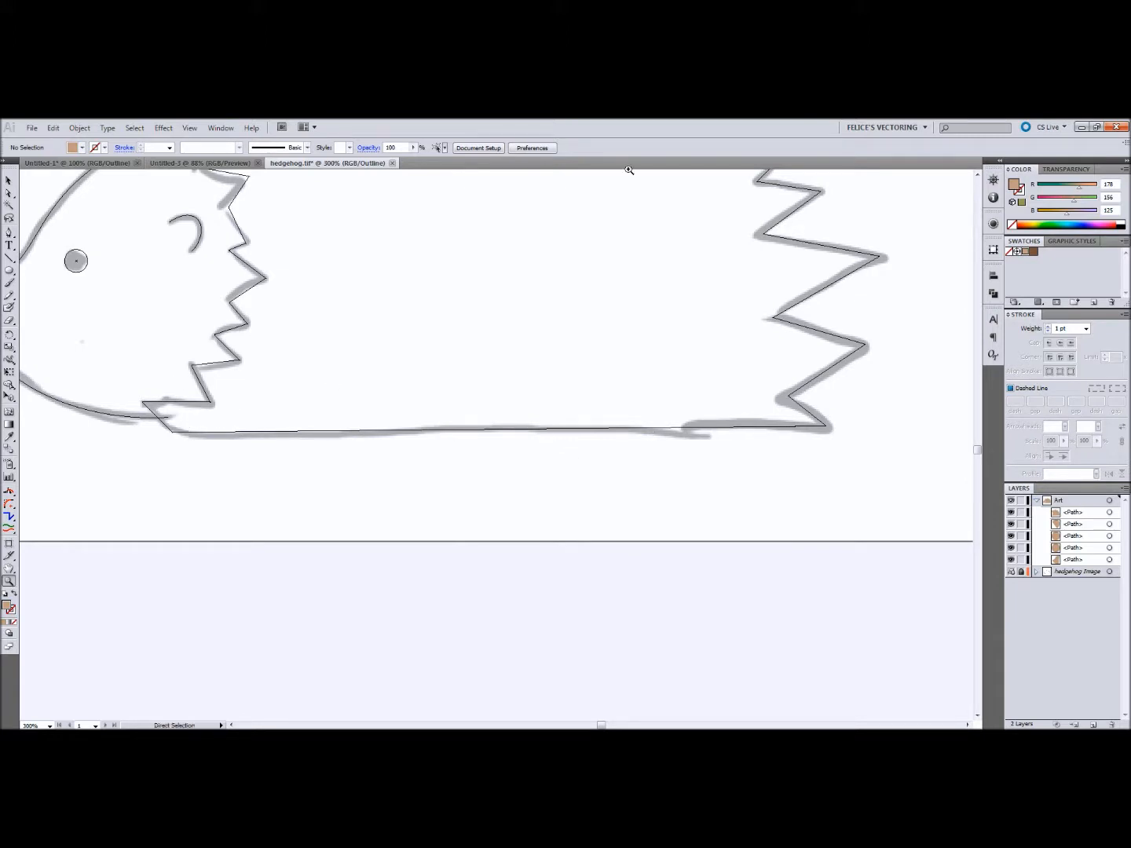
key("ctrl+plus")
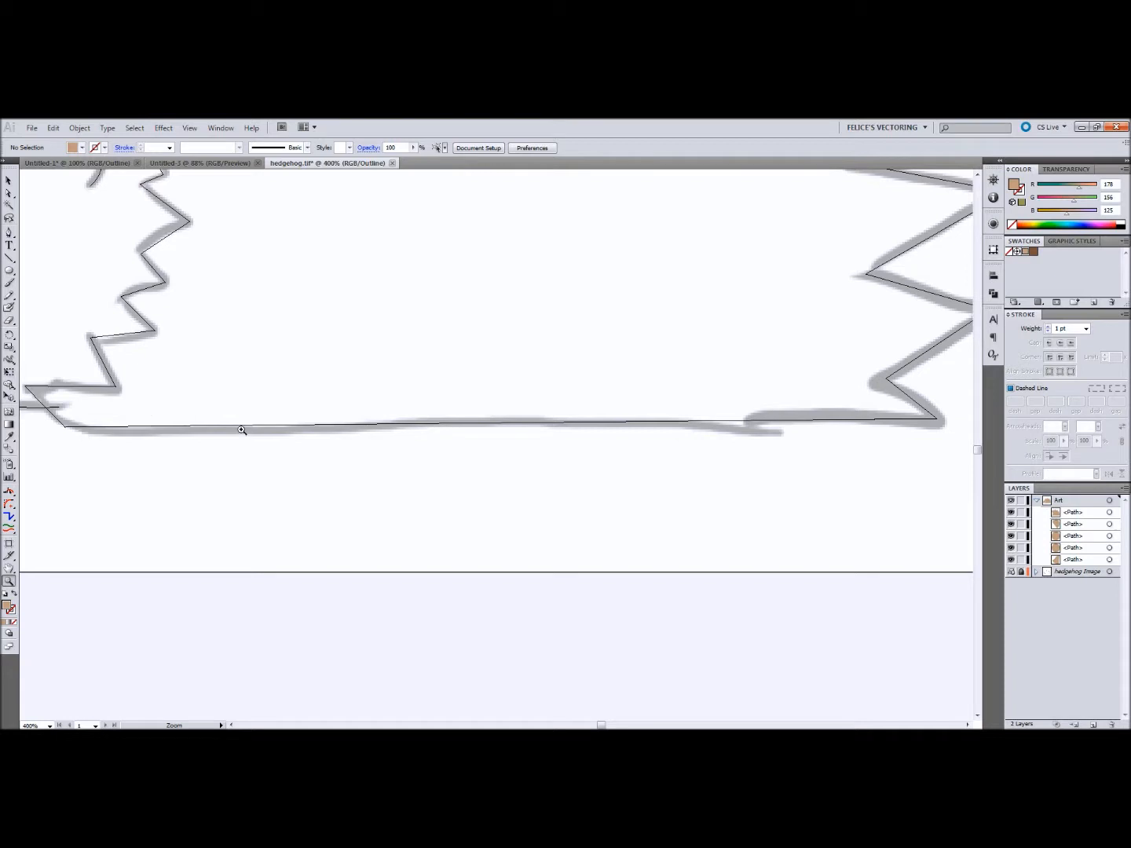
key("a")
key("p")
left_click(206, 503)
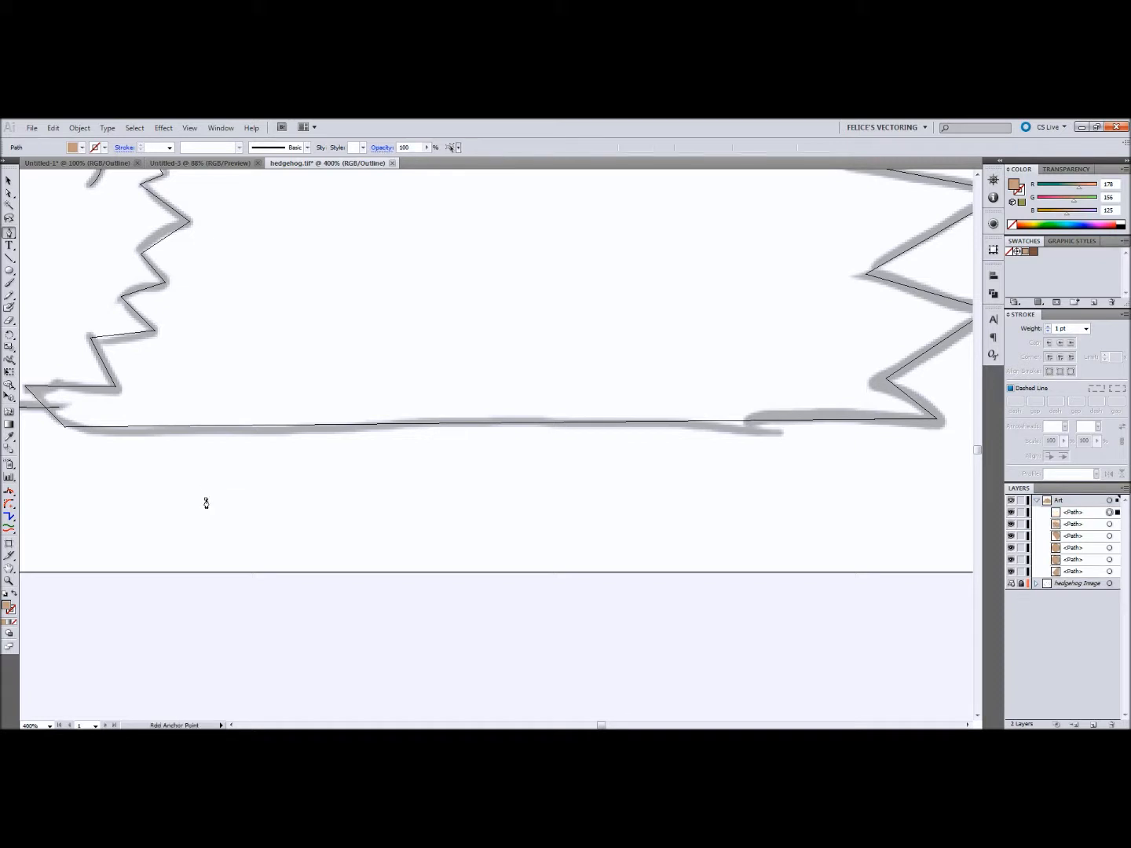
left_click(449, 499)
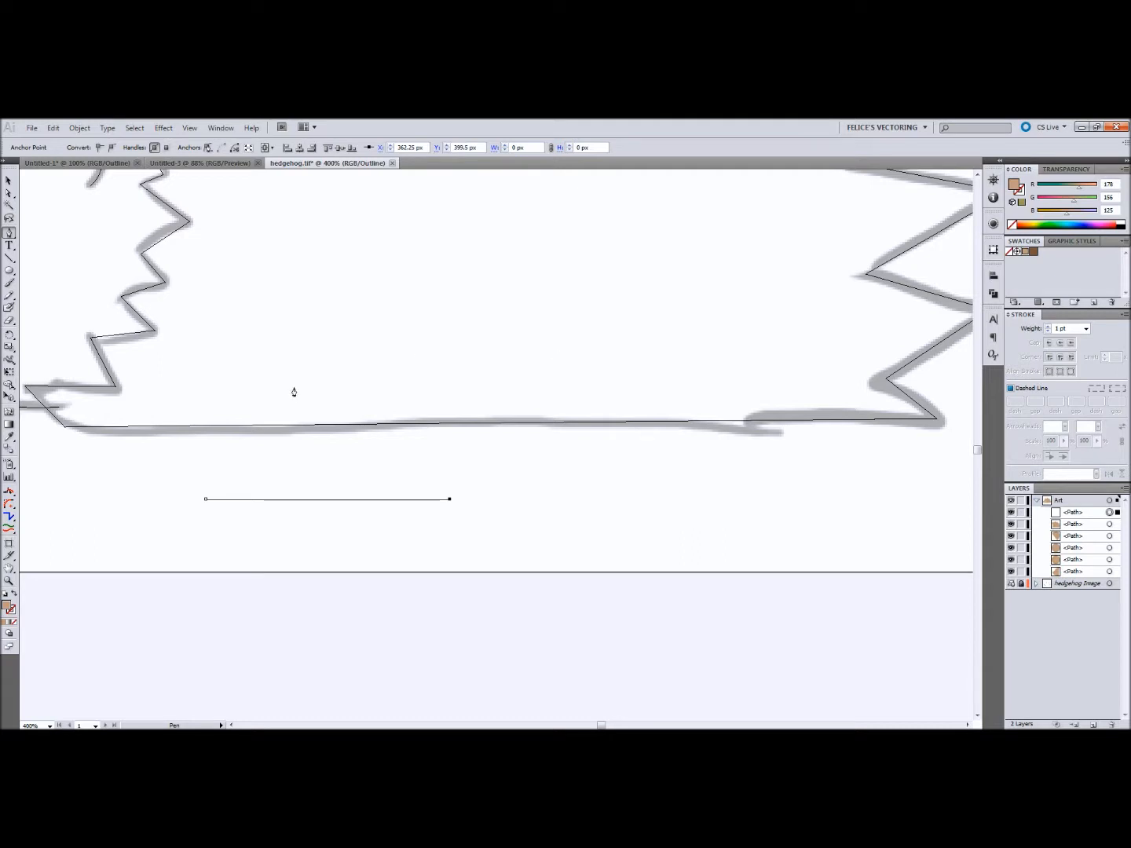
key("Delete")
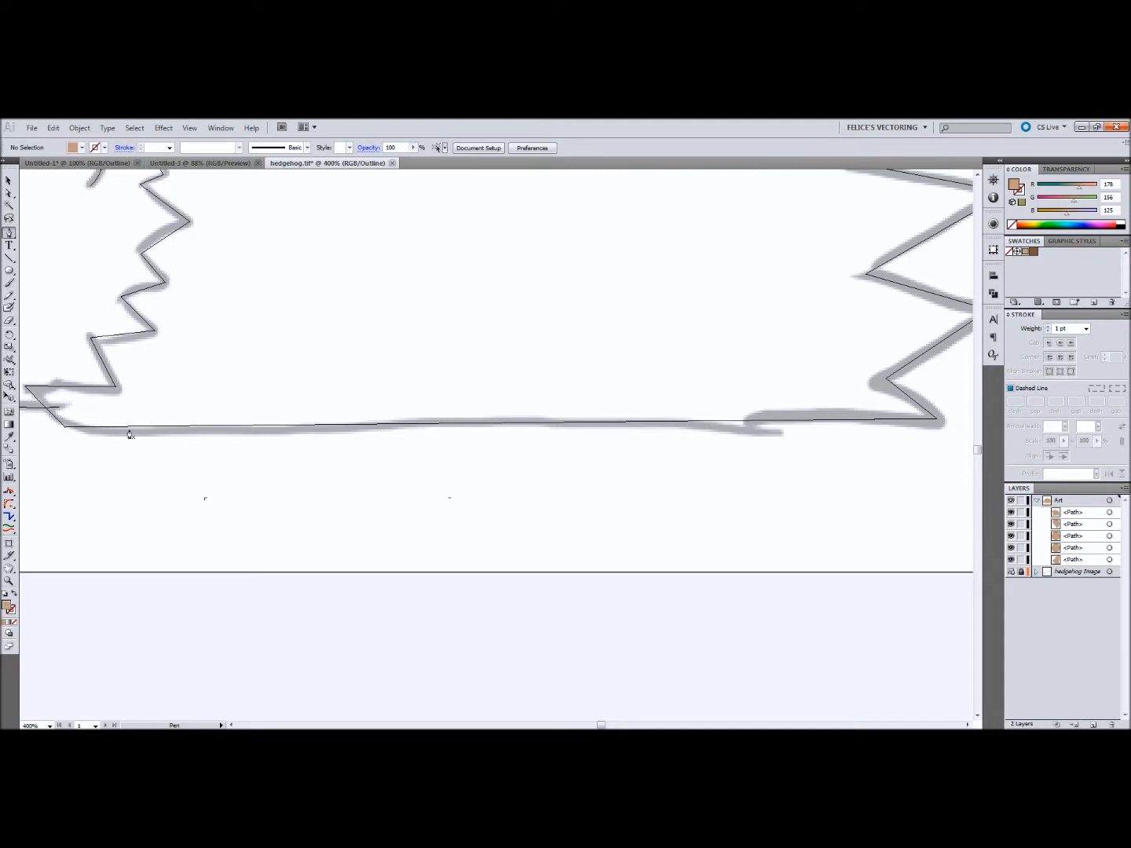
Step: Align the two end anchors of the belly line with Vertical Align Bottom, and shift the straightened segment down over the sketch line
key("a")
left_click(65, 427)
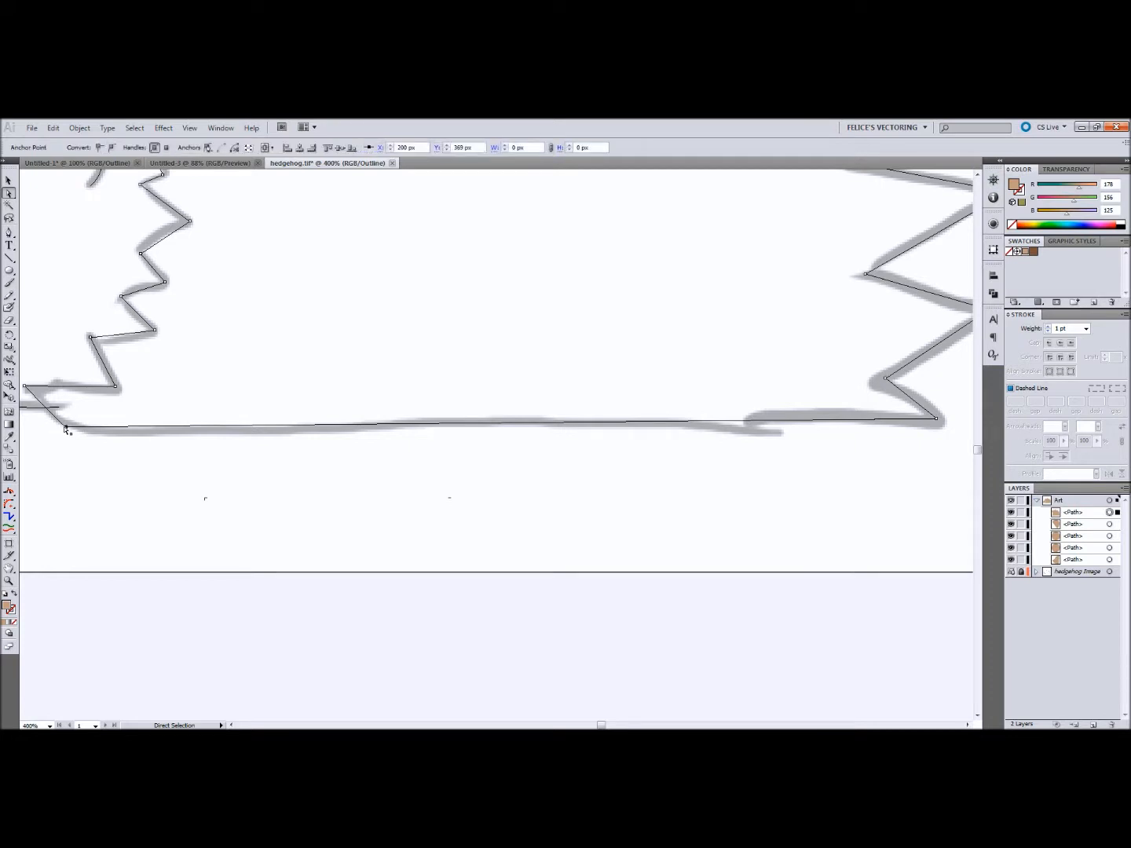
left_click(937, 421, "shift")
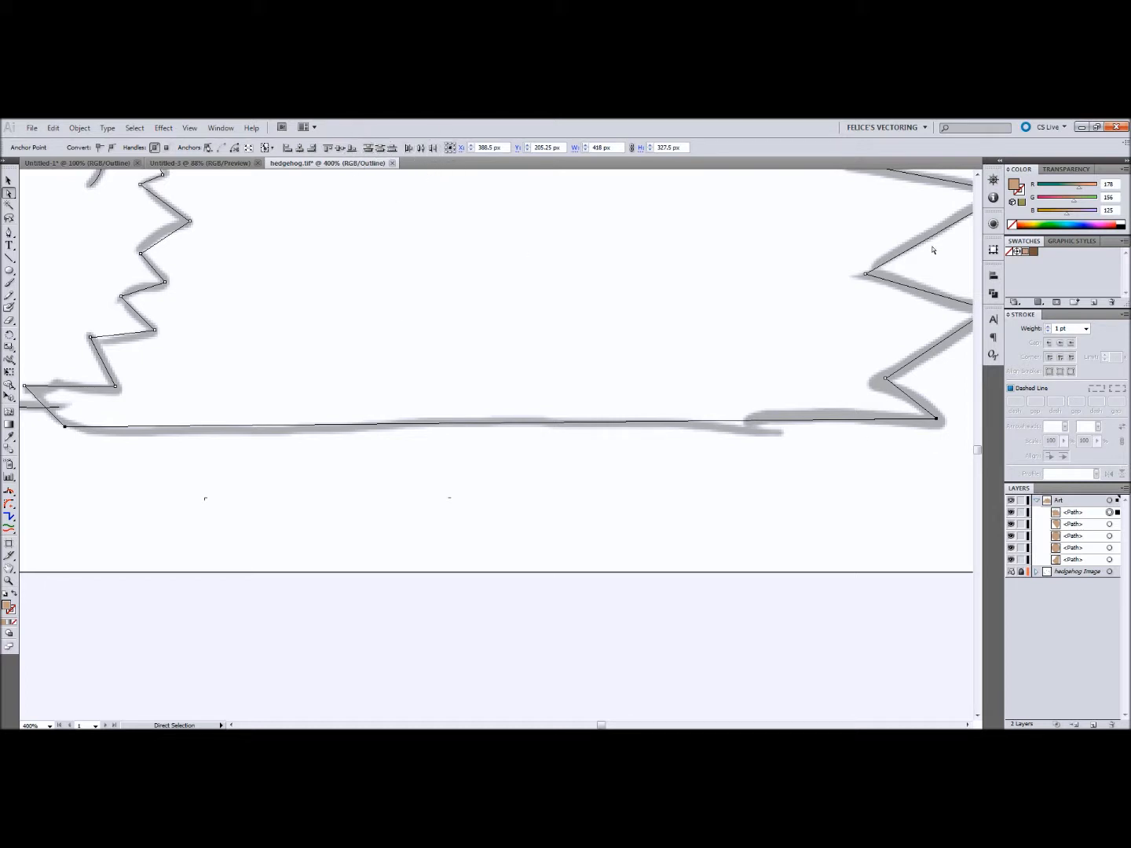
left_click(993, 278)
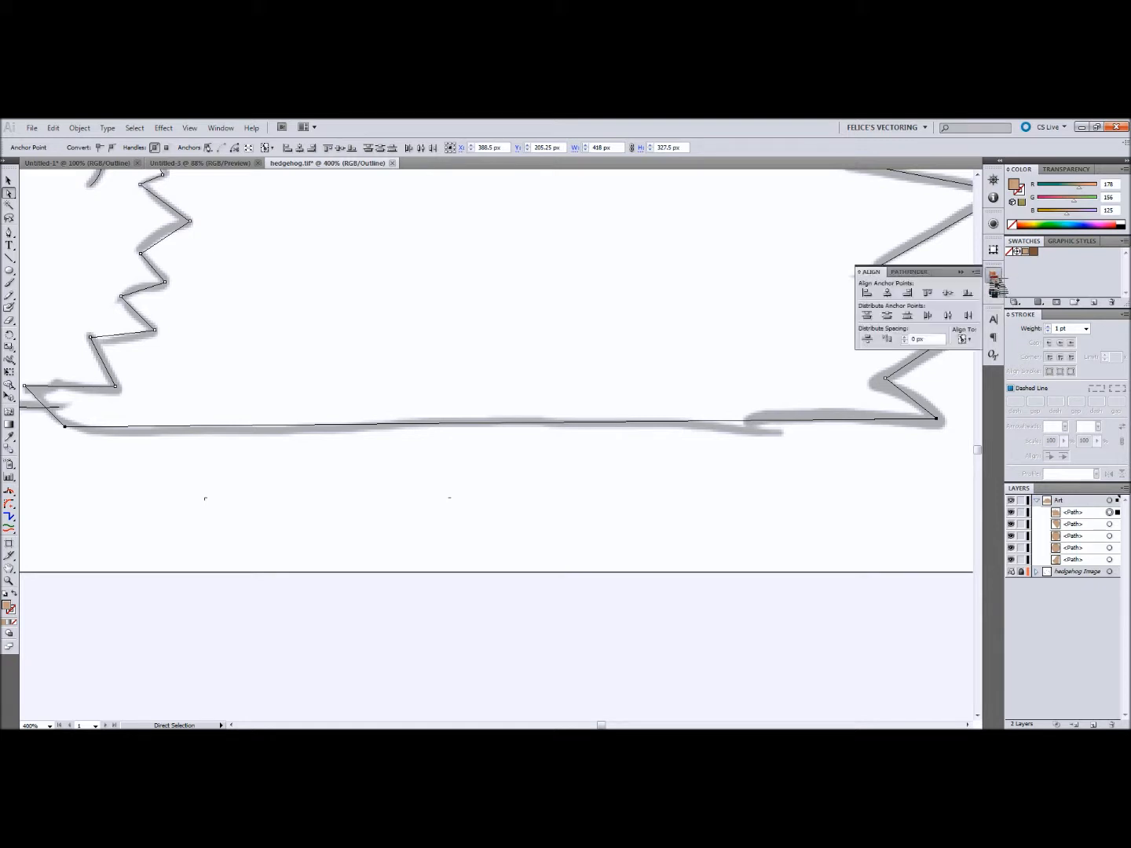
left_click(993, 278)
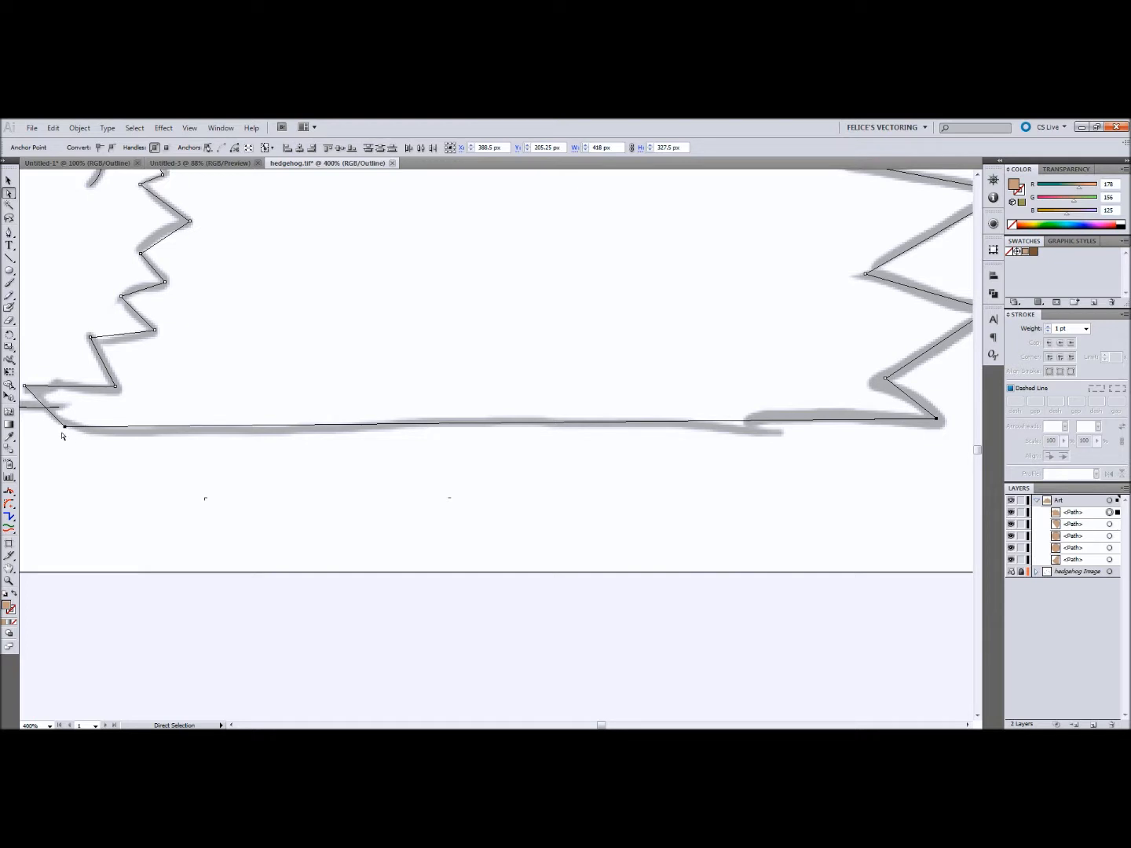
left_click(351, 148)
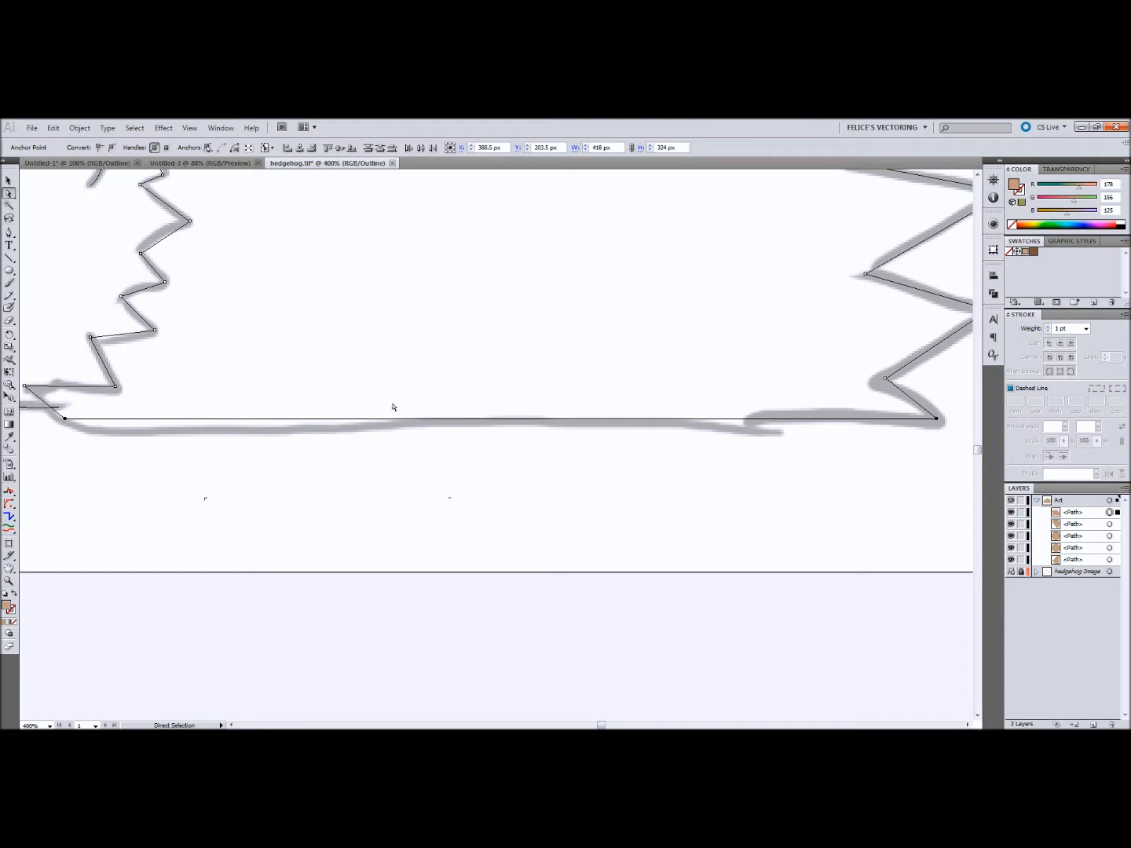
key("ctrl+z")
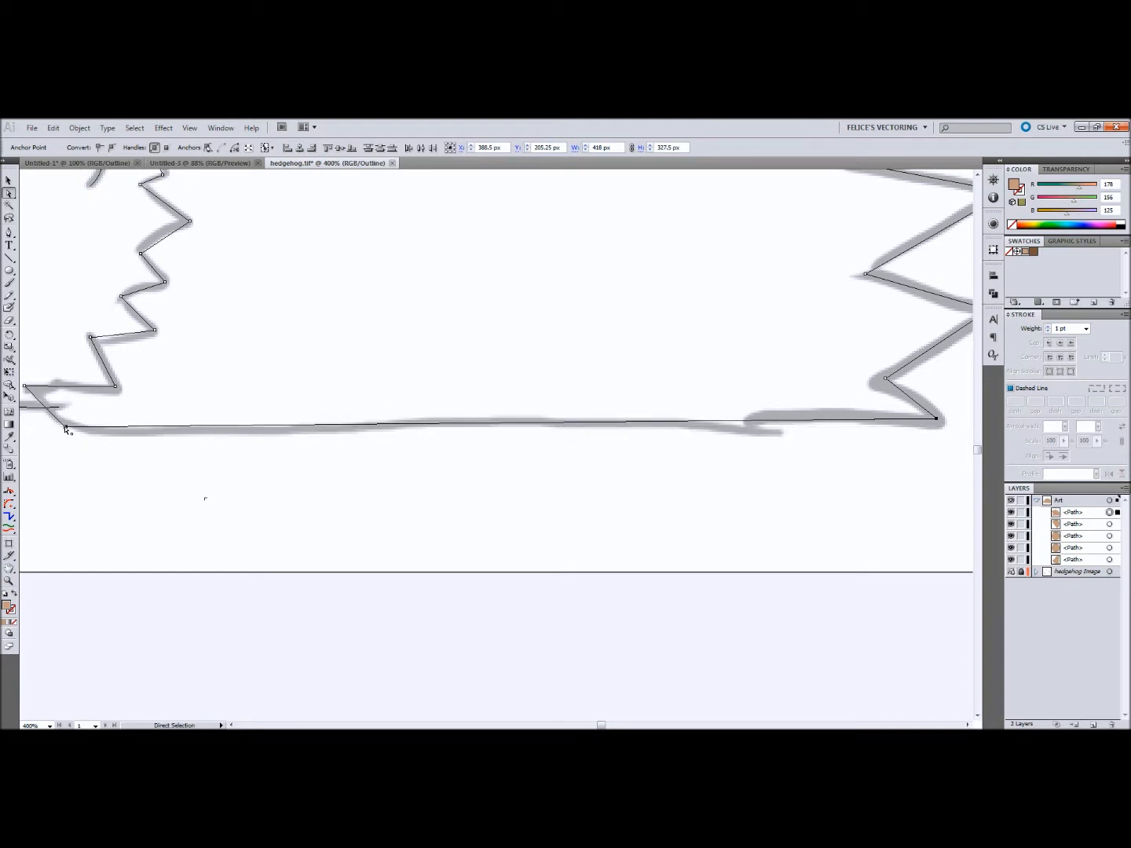
left_click(350, 149)
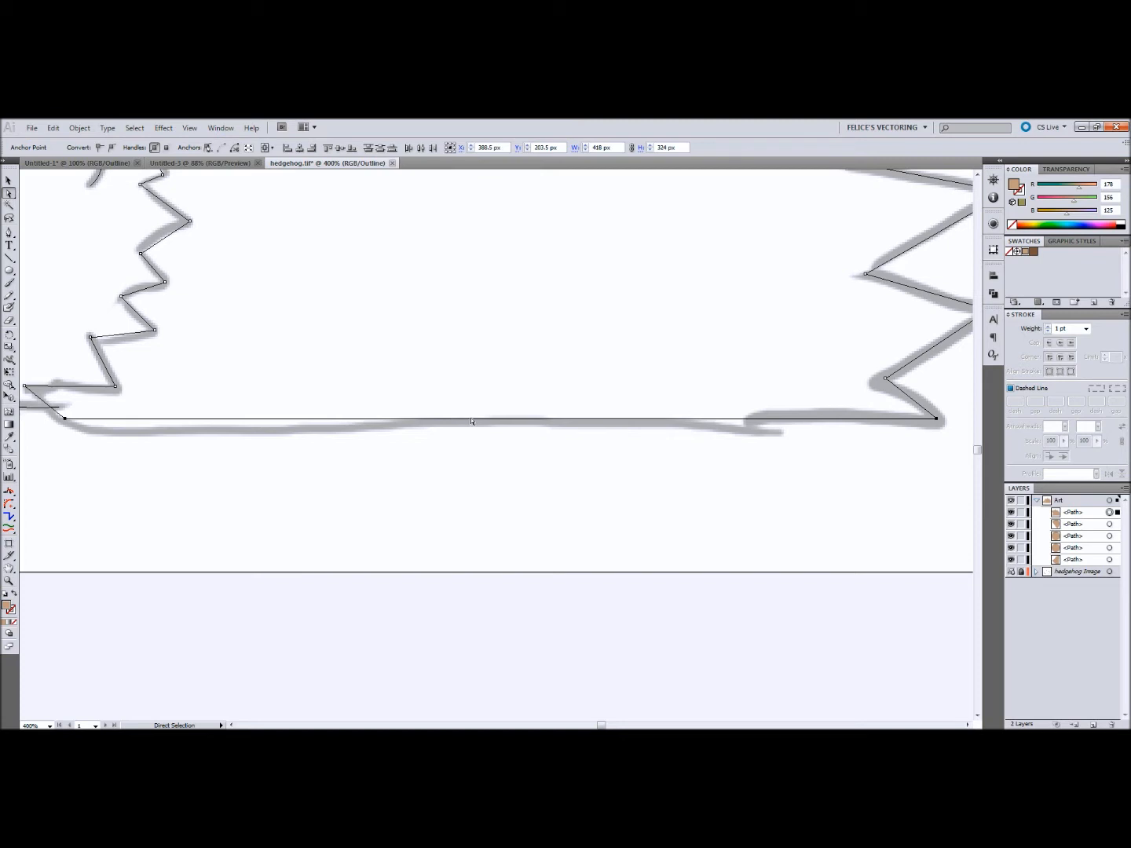
left_click_drag(474, 421, 495, 432)
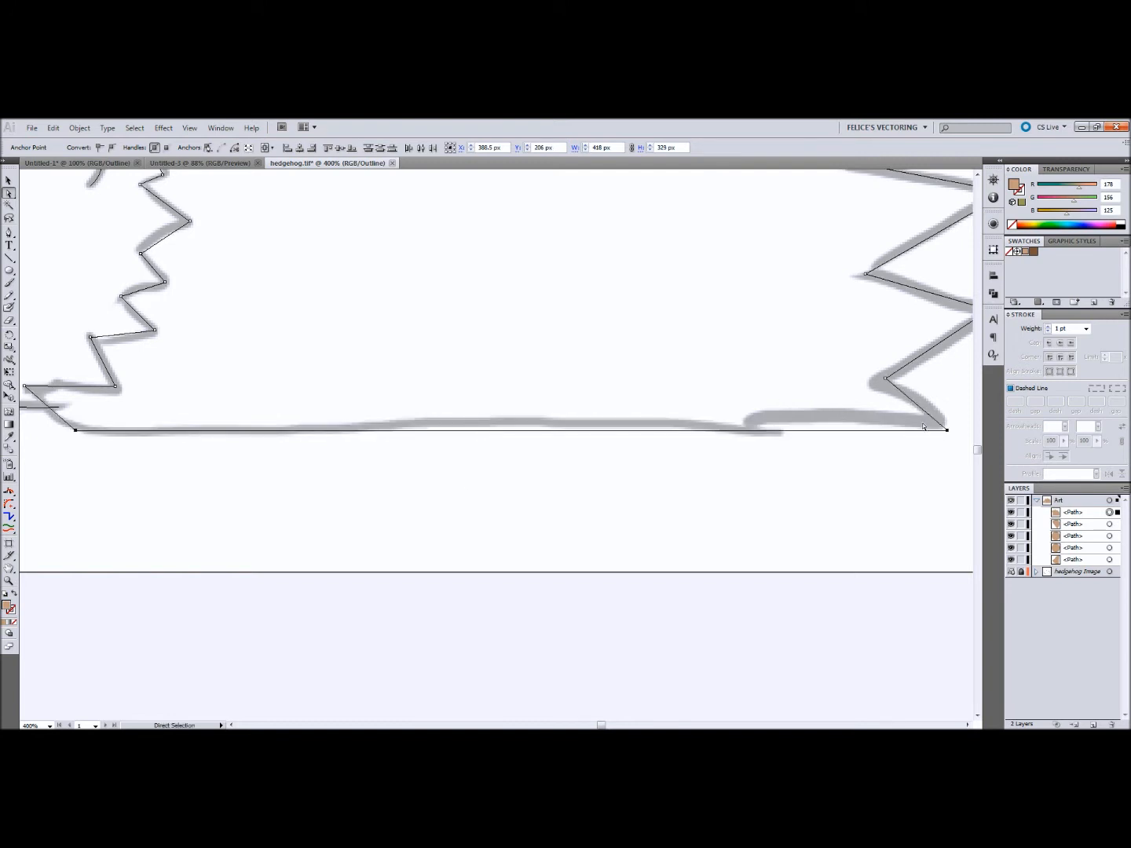